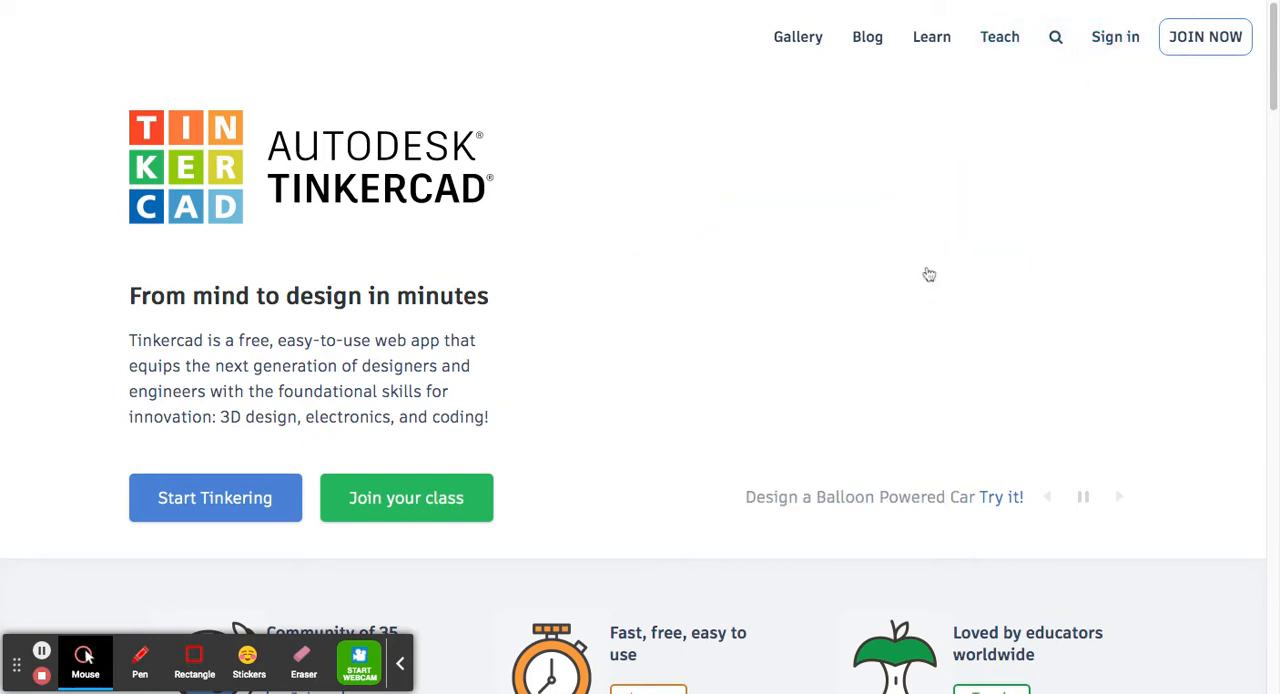
Sign in to Tinkercad with Google, using the first listed school account
{"action": "left_click", "coordinate": [1115, 40]}
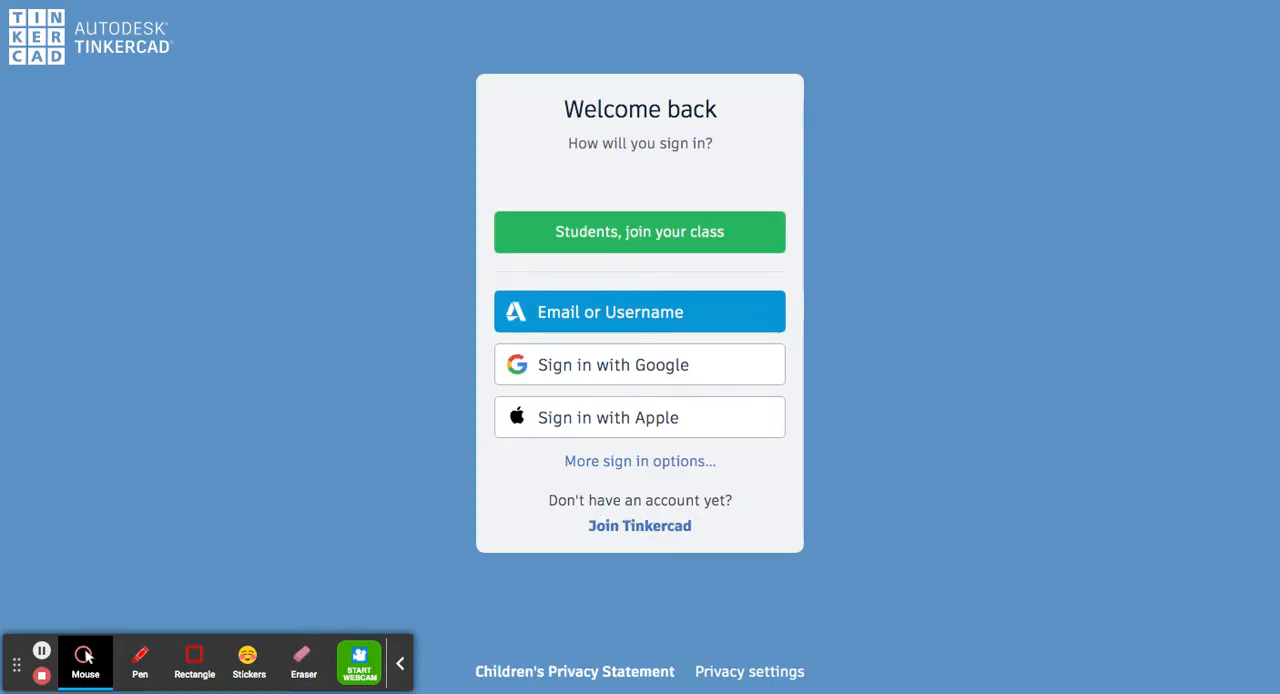
{"action": "left_click", "coordinate": [630, 373]}
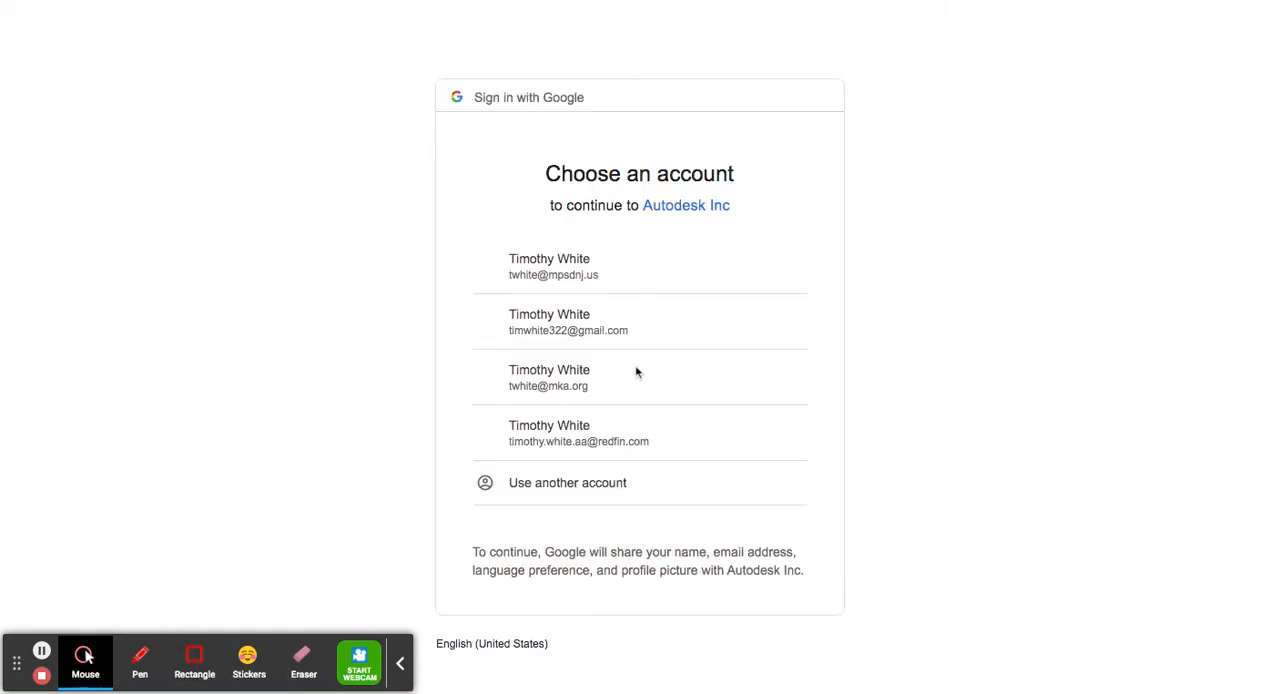
{"action": "left_click", "coordinate": [527, 272]}
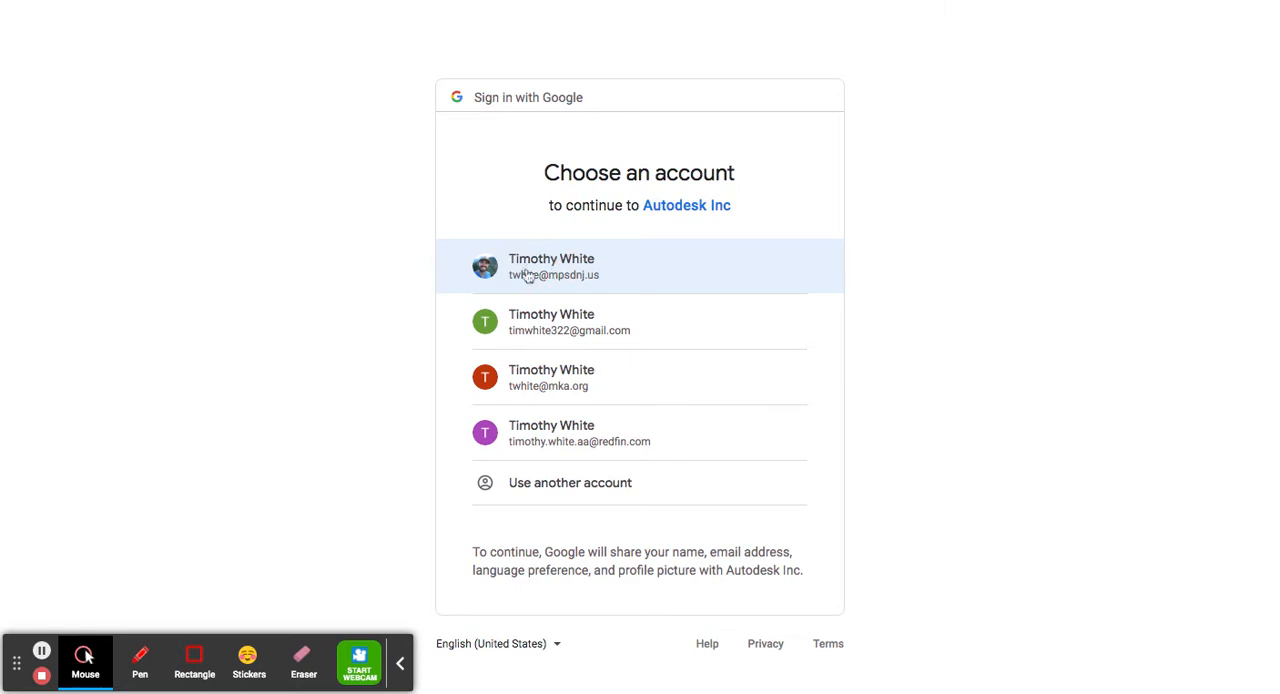
{"action": "left_click", "coordinate": [647, 279]}
{"action": "left_click", "coordinate": [492, 281]}
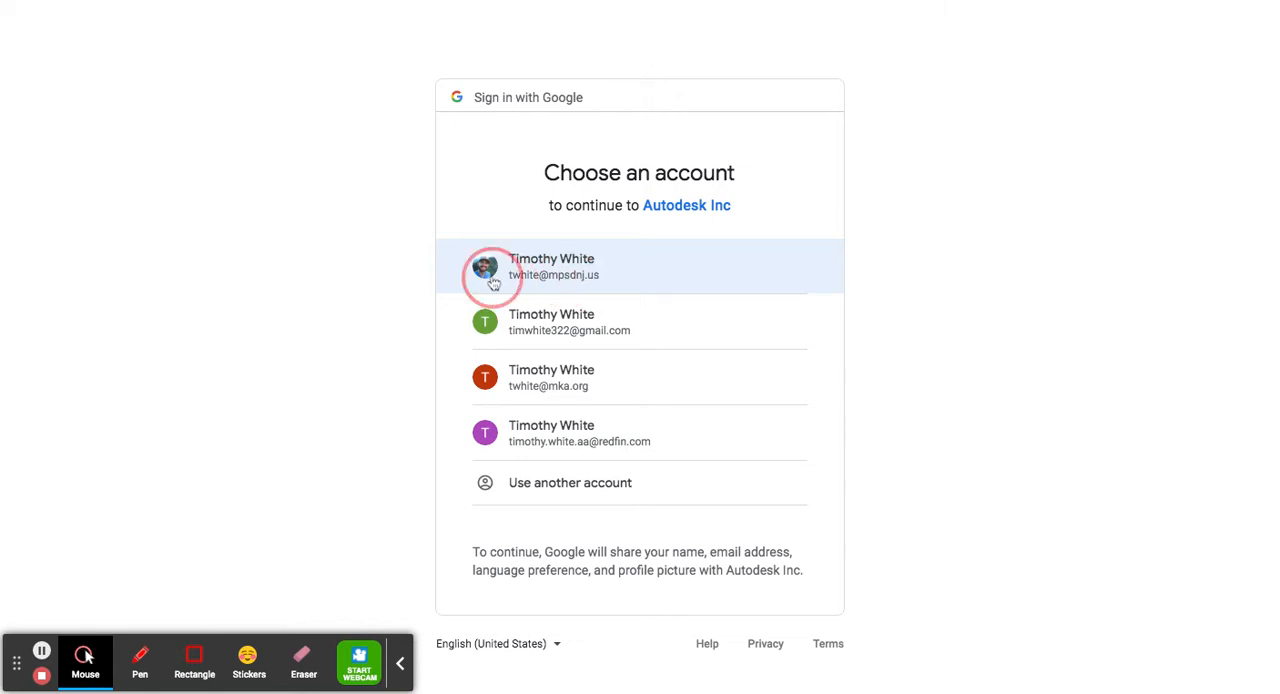
{"action": "left_click", "coordinate": [493, 273]}
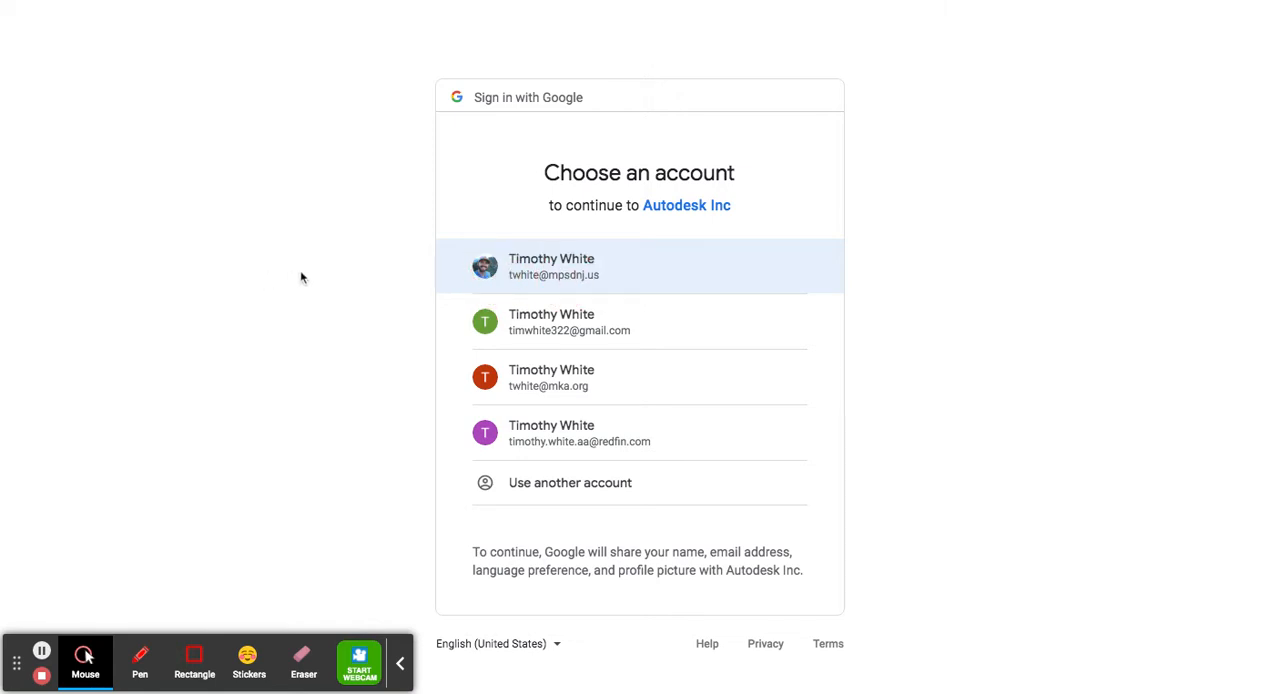
{"action": "left_click", "coordinate": [481, 272]}
{"action": "left_click", "coordinate": [480, 272]}
{"action": "left_click", "coordinate": [480, 272]}
{"action": "left_click", "coordinate": [480, 268]}
{"action": "left_click", "coordinate": [484, 270]}
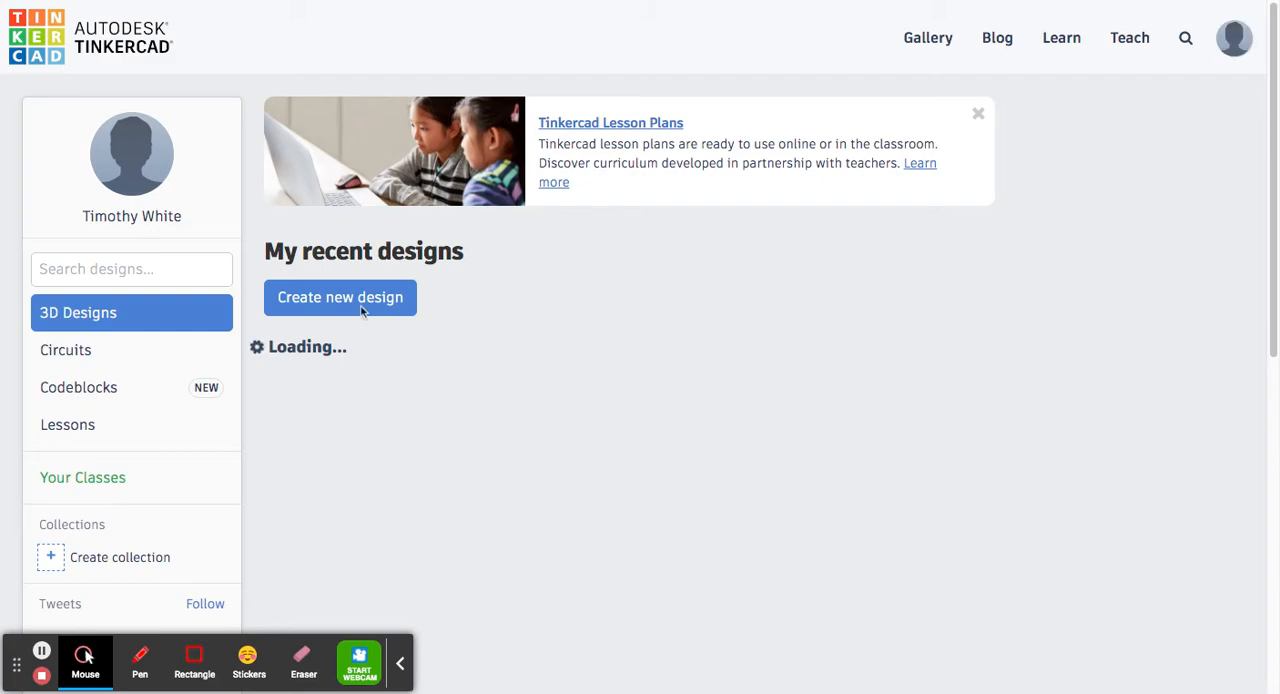
Look through the recent designs on the dashboard
{"action": "scroll", "coordinate": [717, 466], "scroll_direction": "down", "scroll_amount": 15}
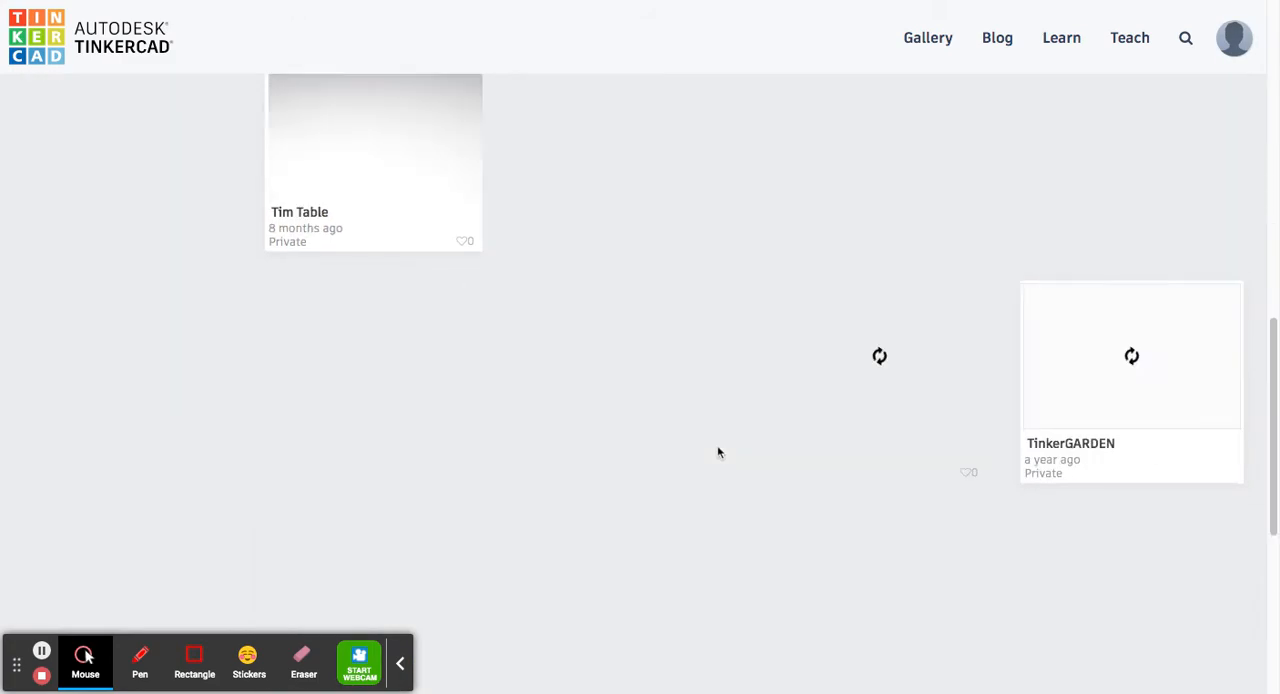
{"action": "scroll", "coordinate": [719, 456], "scroll_direction": "up", "scroll_amount": 15}
{"action": "mouse_move", "coordinate": [543, 367]}
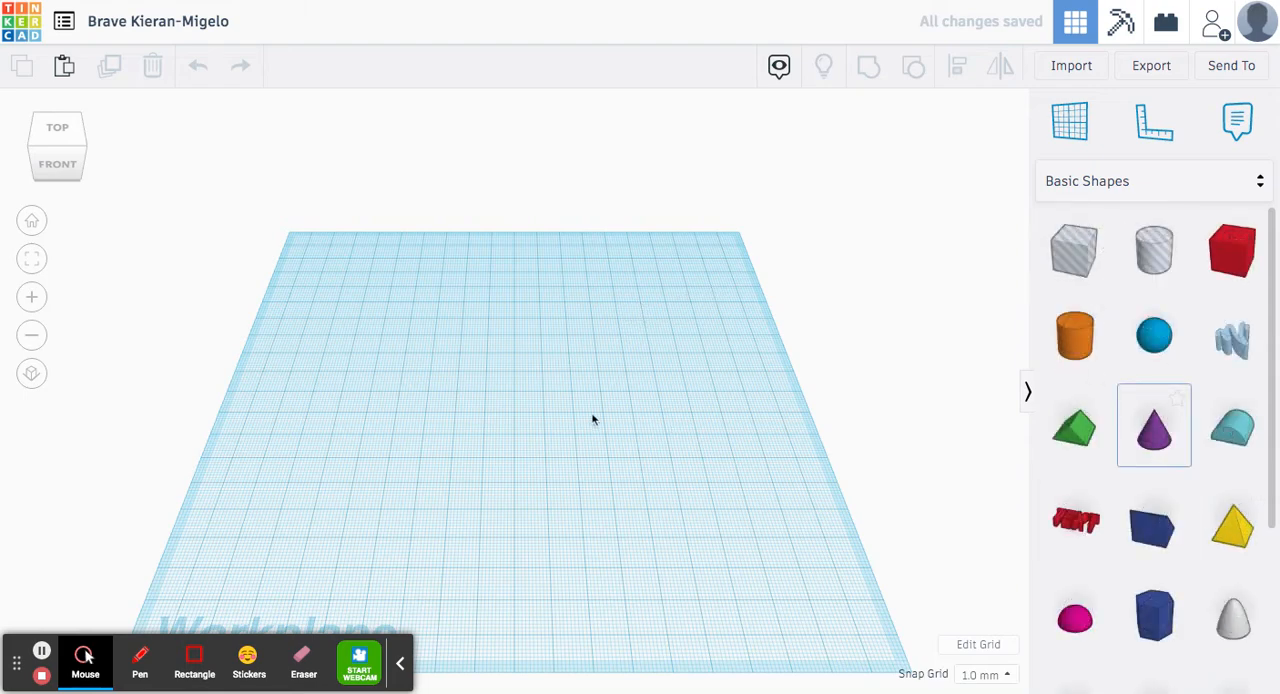
Examine the empty workplane by zooming in and out, panning and orbiting to different viewing angles
{"action": "scroll", "coordinate": [549, 411], "scroll_direction": "down", "scroll_amount": 6}
{"action": "scroll", "coordinate": [522, 397], "scroll_direction": "up", "scroll_amount": 5}
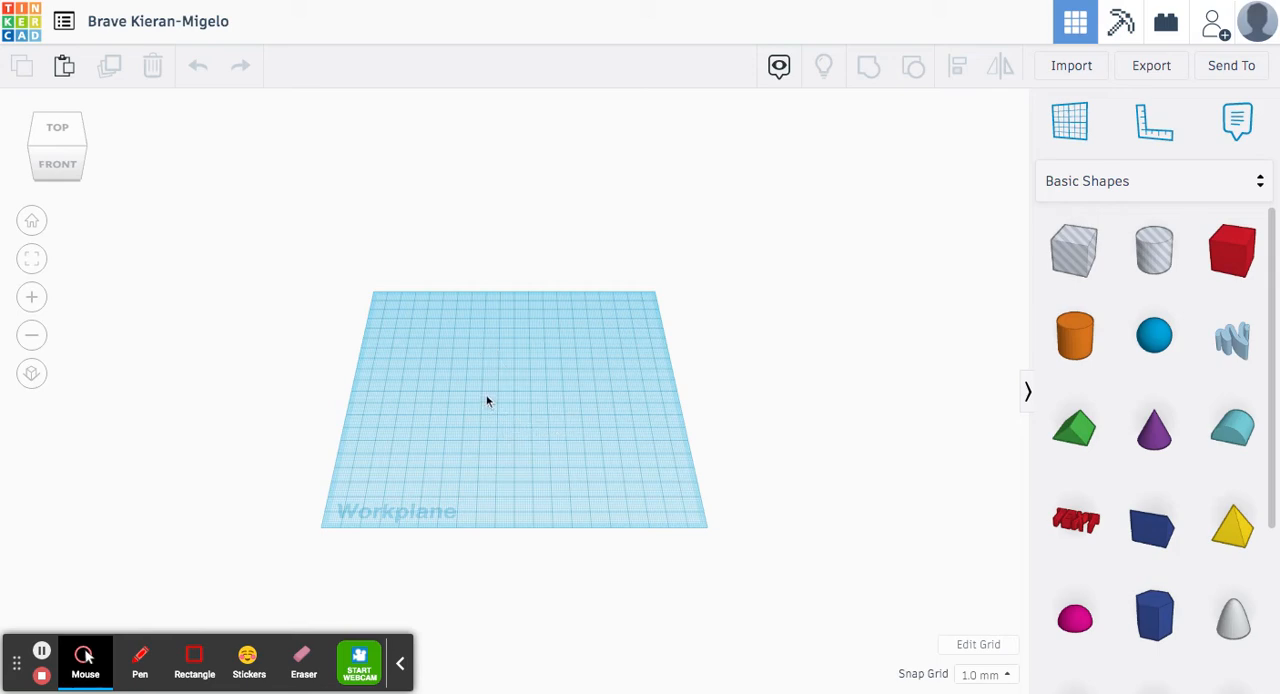
{"action": "left_click_drag", "start_coordinate": [494, 374], "coordinate": [640, 432]}
{"action": "left_click_drag", "start_coordinate": [417, 323], "coordinate": [616, 432]}
{"action": "scroll", "coordinate": [537, 364], "scroll_direction": "down", "scroll_amount": 3}
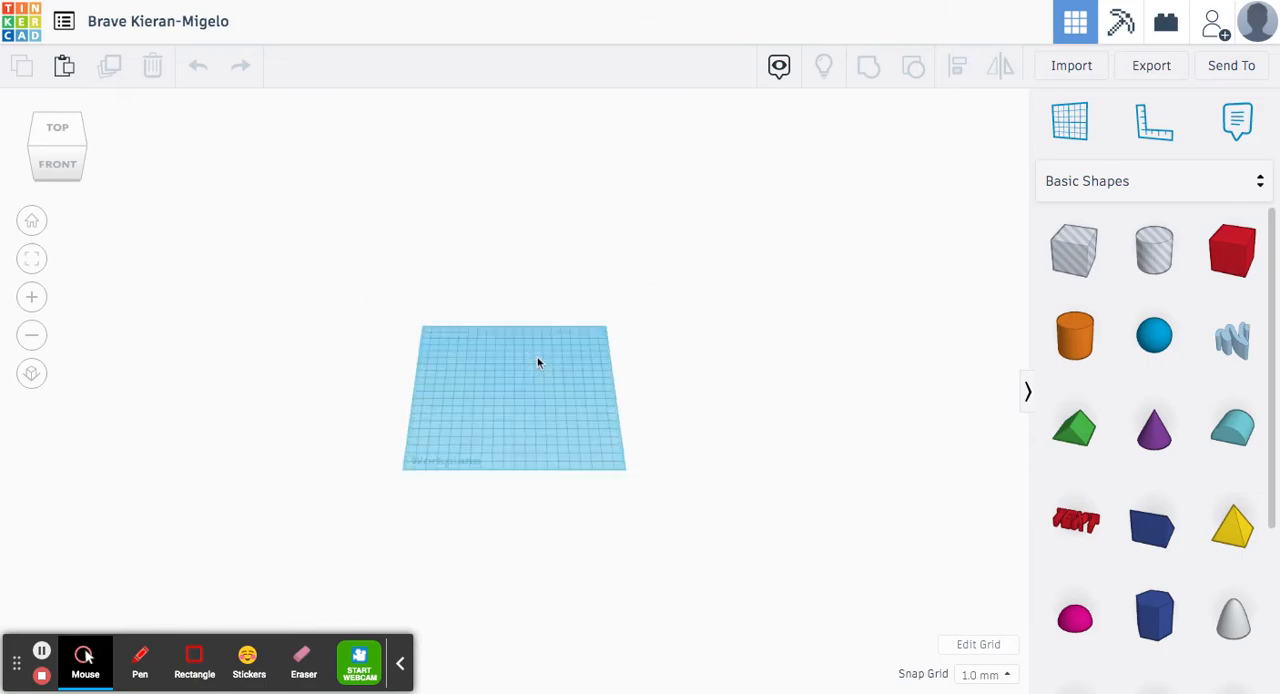
{"action": "scroll", "coordinate": [524, 396], "scroll_direction": "up", "scroll_amount": 6}
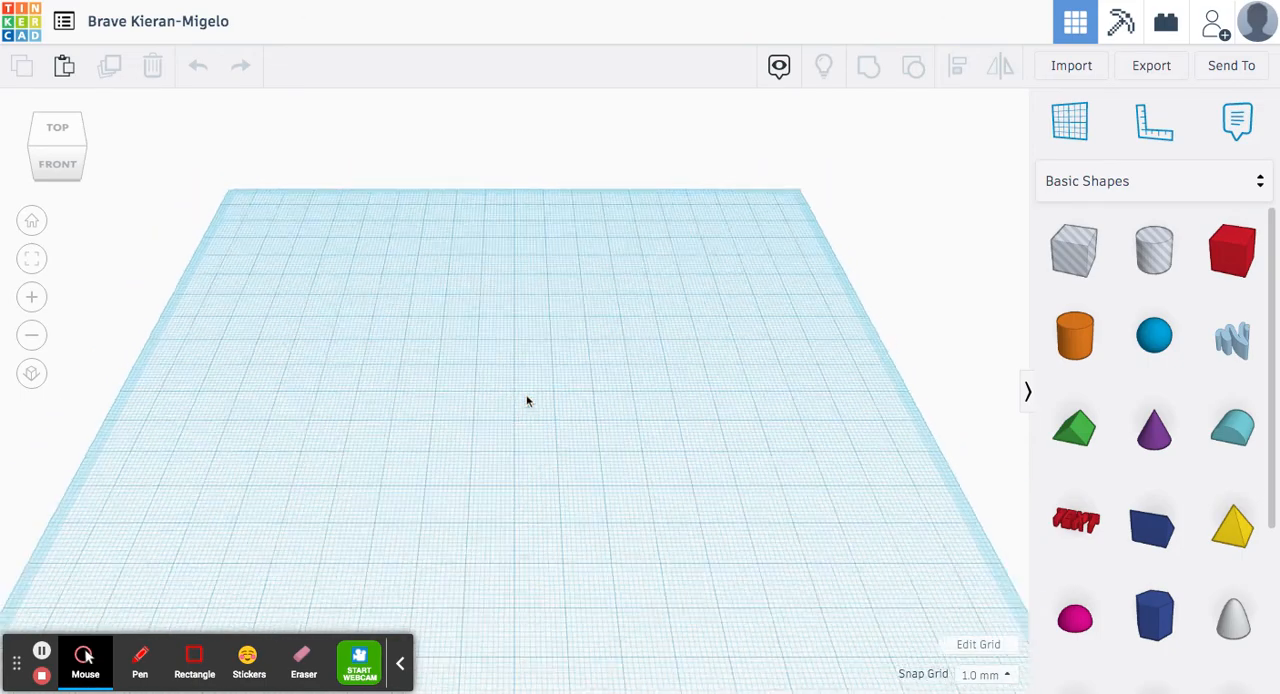
{"action": "scroll", "coordinate": [526, 390], "scroll_direction": "down", "scroll_amount": 4}
{"action": "scroll", "coordinate": [526, 375], "scroll_direction": "up", "scroll_amount": 6}
{"action": "scroll", "coordinate": [526, 380], "scroll_direction": "down", "scroll_amount": 3}
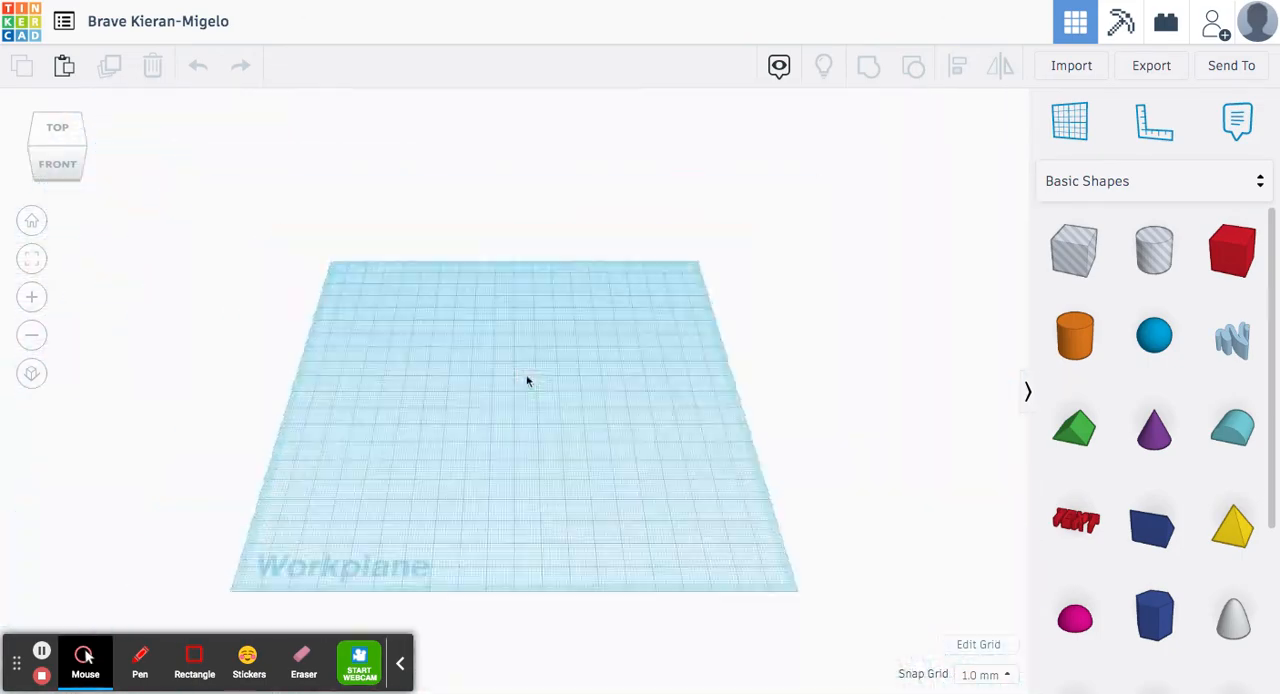
{"action": "scroll", "coordinate": [526, 380], "scroll_direction": "up", "scroll_amount": 5}
{"action": "scroll", "coordinate": [526, 380], "scroll_direction": "down", "scroll_amount": 2}
{"action": "scroll", "coordinate": [526, 380], "scroll_direction": "down", "scroll_amount": 2}
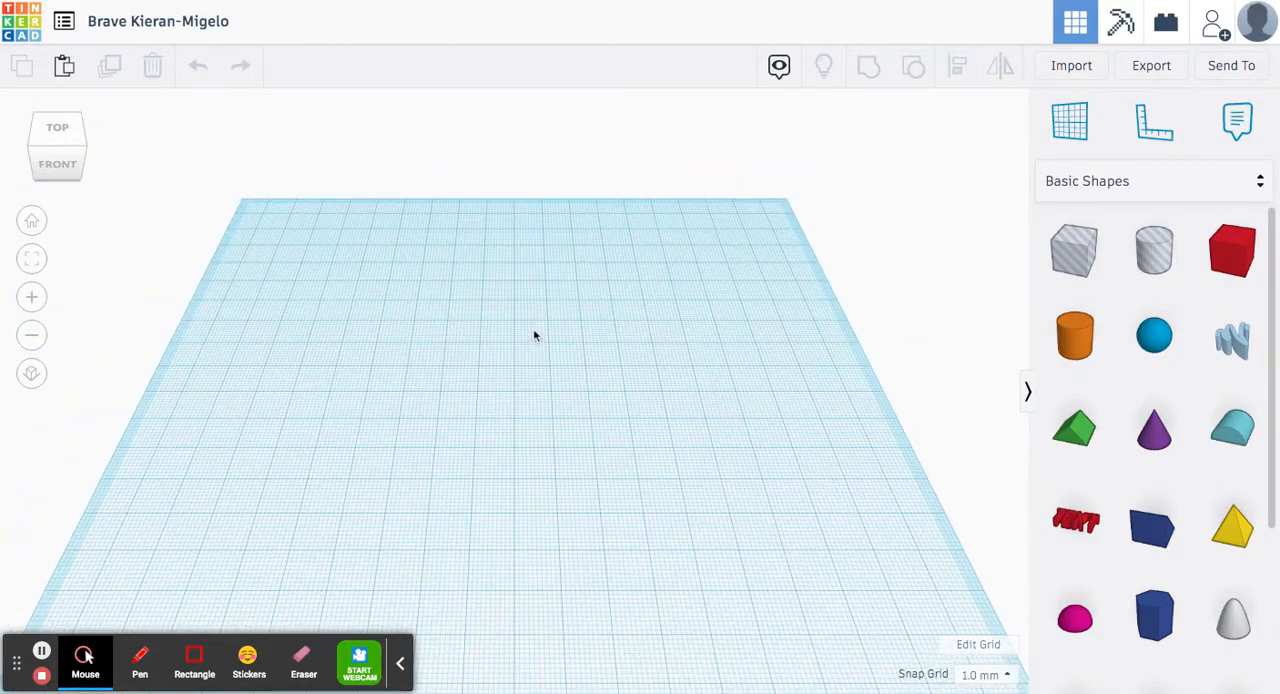
{"action": "scroll", "coordinate": [548, 337], "scroll_direction": "down", "scroll_amount": 2}
{"action": "middle_click_drag", "start_coordinate": [549, 351], "coordinate": [600, 268]}
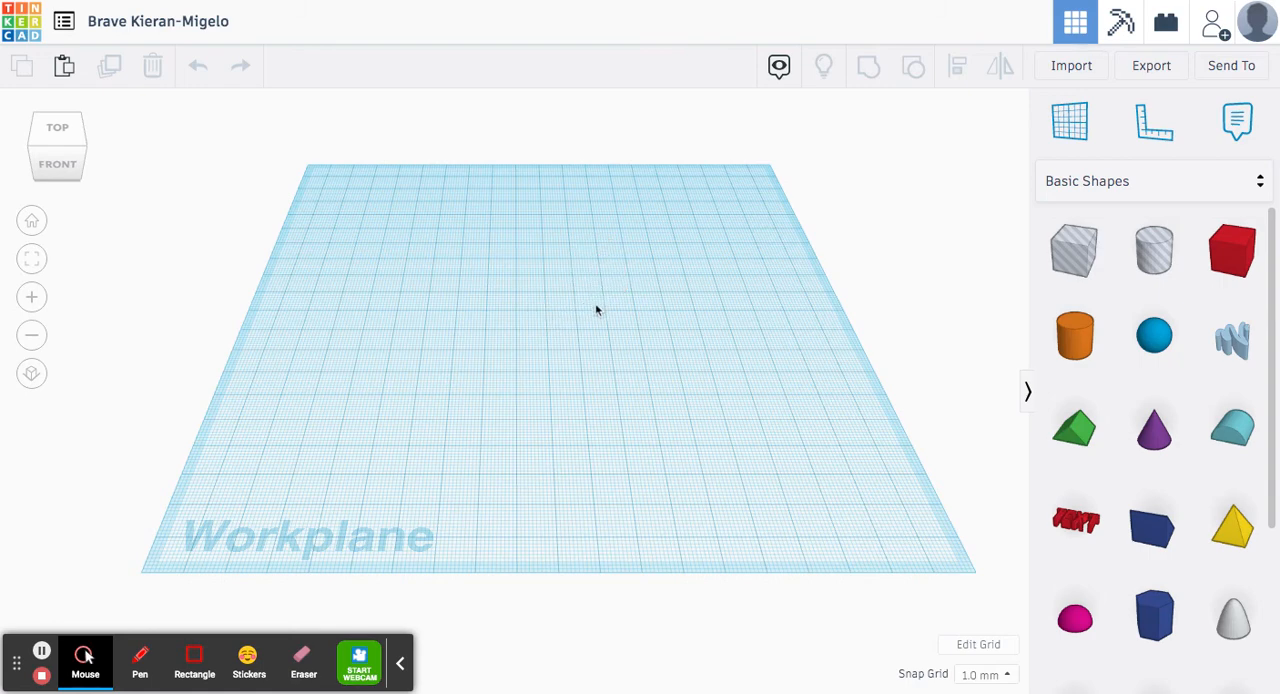
{"action": "right_click_drag", "start_coordinate": [596, 310], "coordinate": [646, 277]}
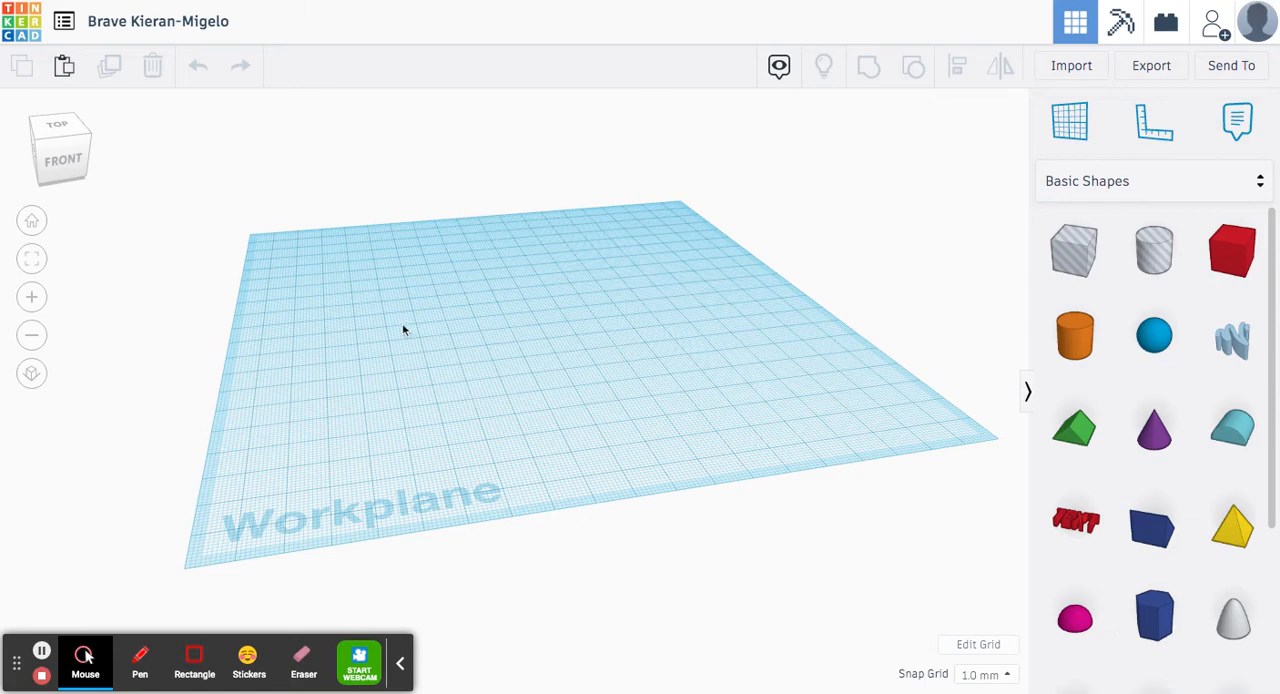
{"action": "middle_click_drag", "start_coordinate": [421, 329], "coordinate": [459, 326]}
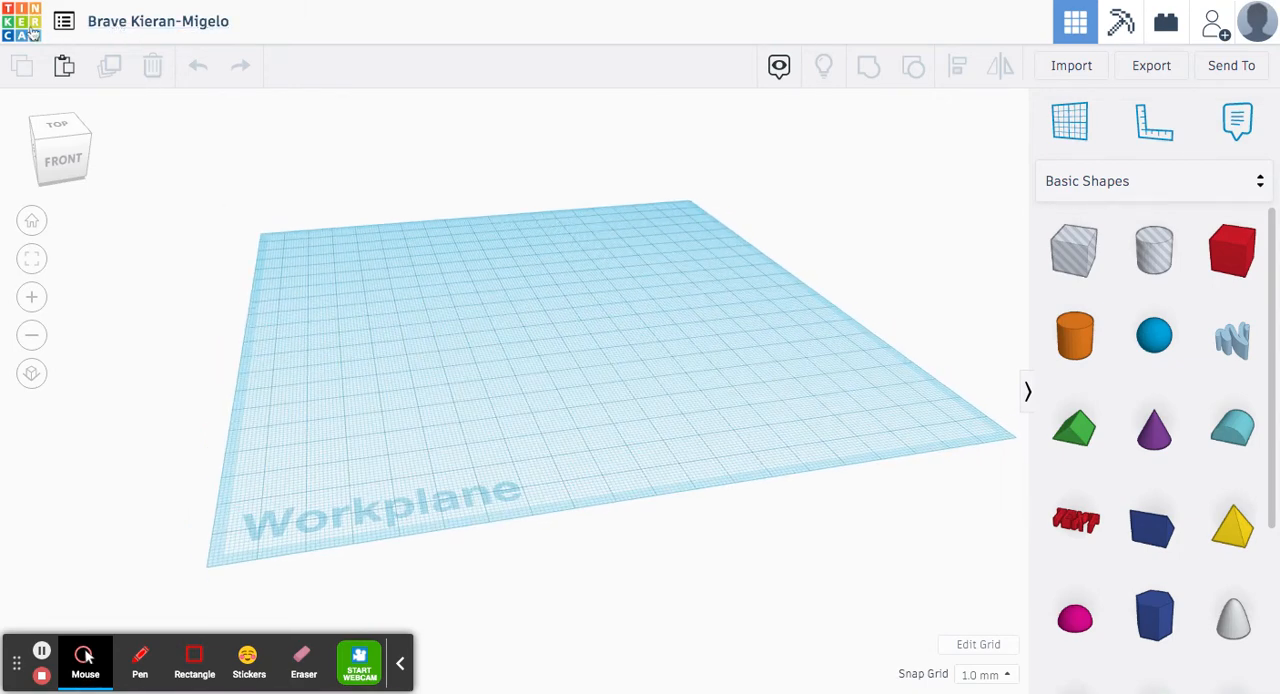
Rename the design as YourNameTinkerCADbasics
{"action": "left_click", "coordinate": [146, 22]}
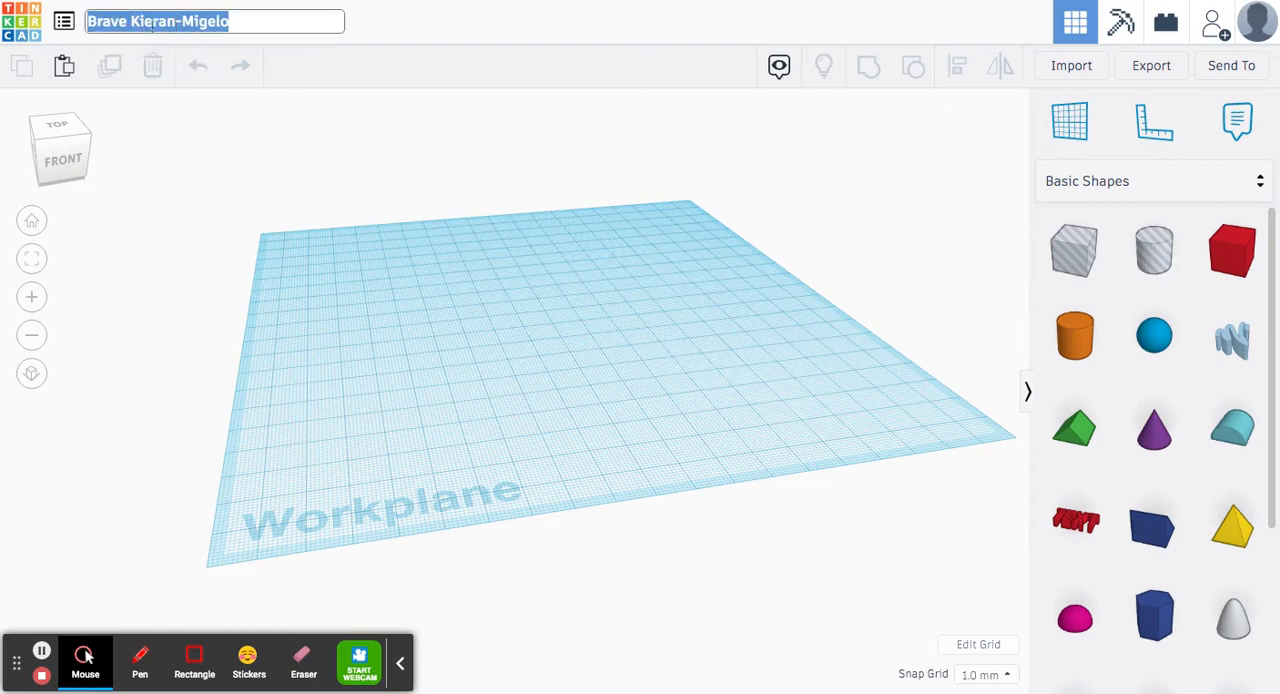
{"action": "type", "text": "YourName"}
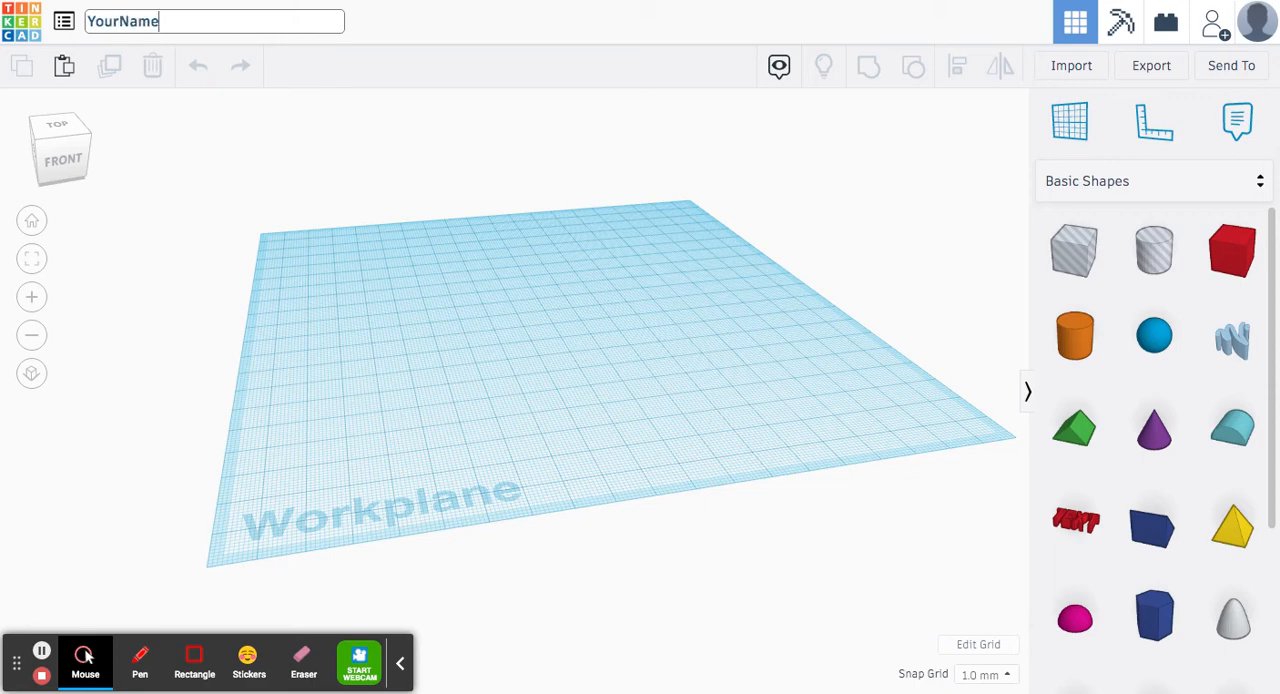
{"action": "type", "text": "TinkerCADbasics"}
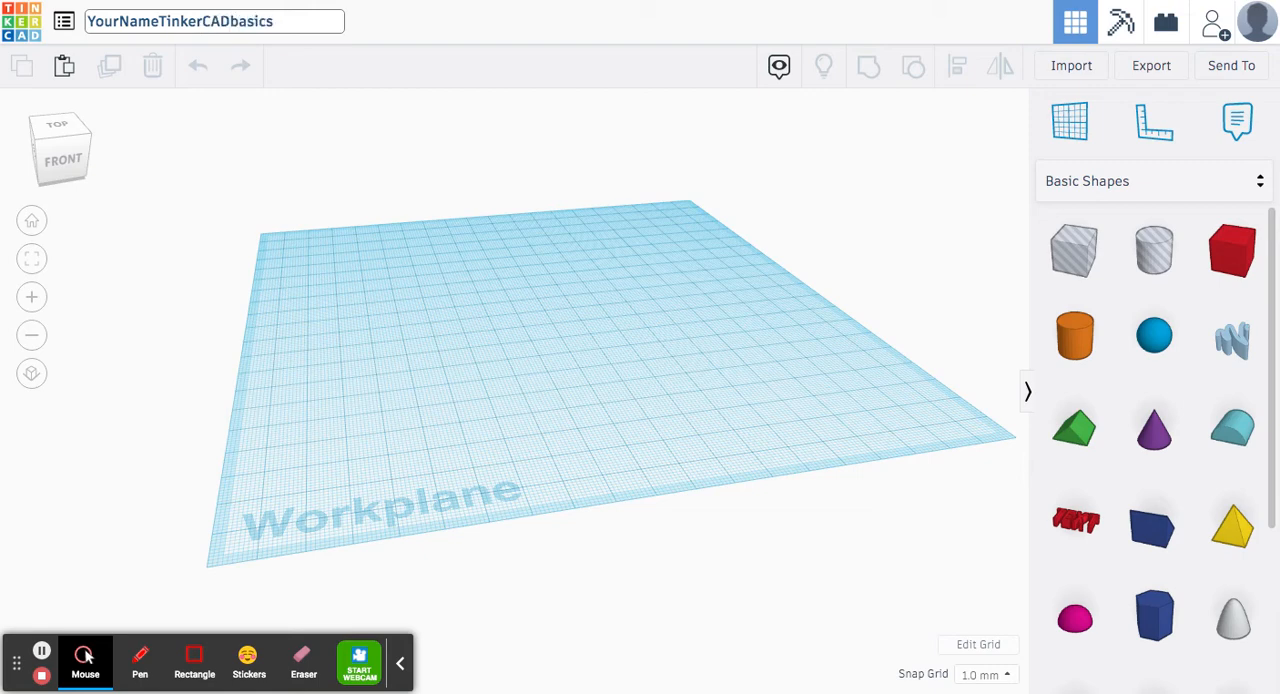
{"action": "left_click", "coordinate": [307, 168]}
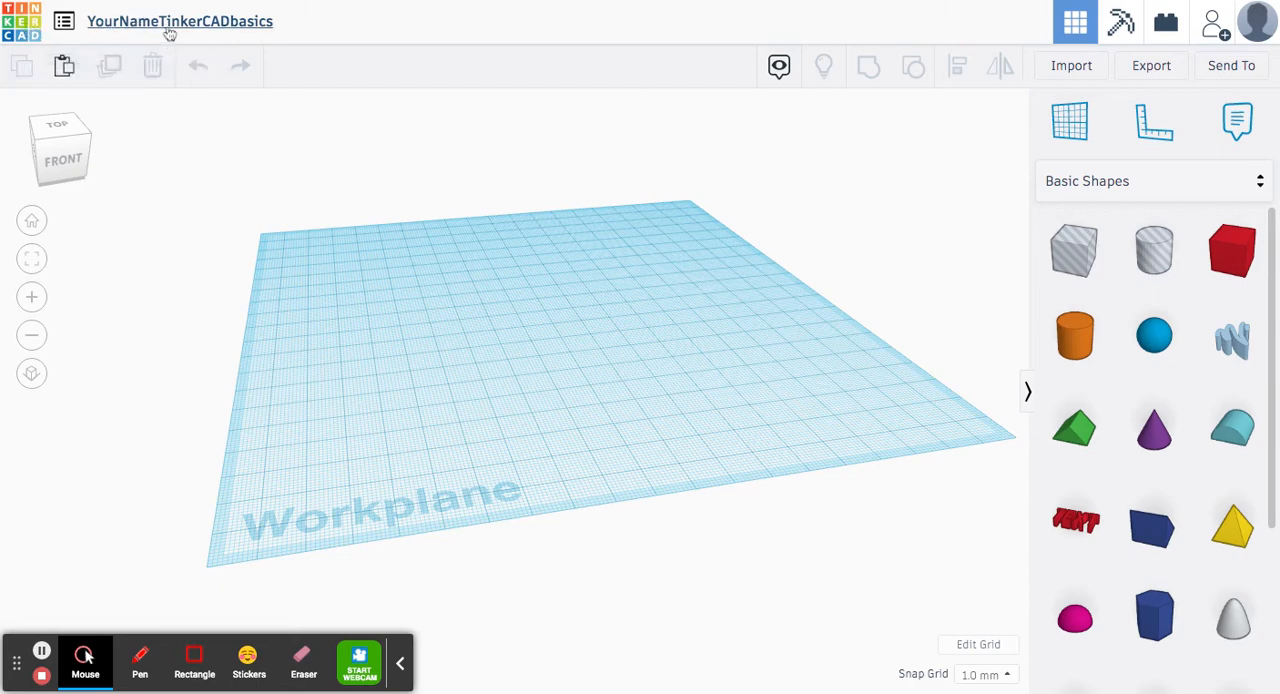
Place a solid box, a cylinder behind it to the right, and a roof shape in front on the workplane
{"action": "left_click", "coordinate": [1232, 250]}
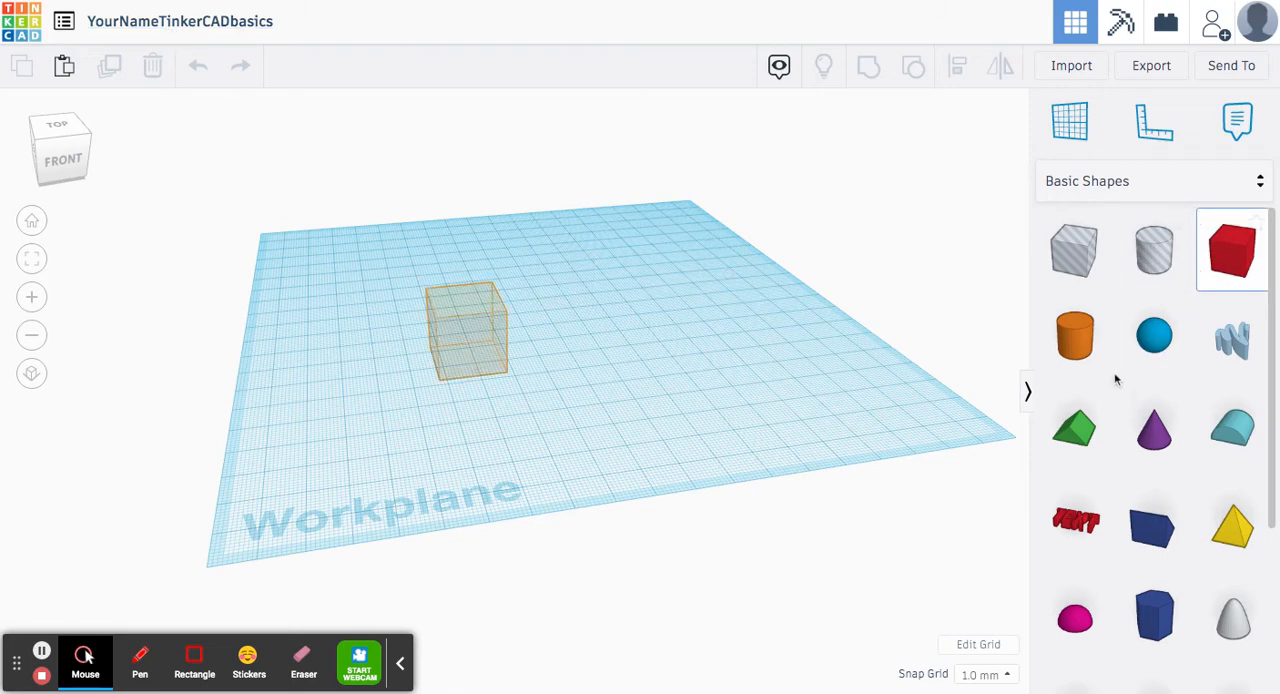
{"action": "left_click", "coordinate": [1075, 335]}
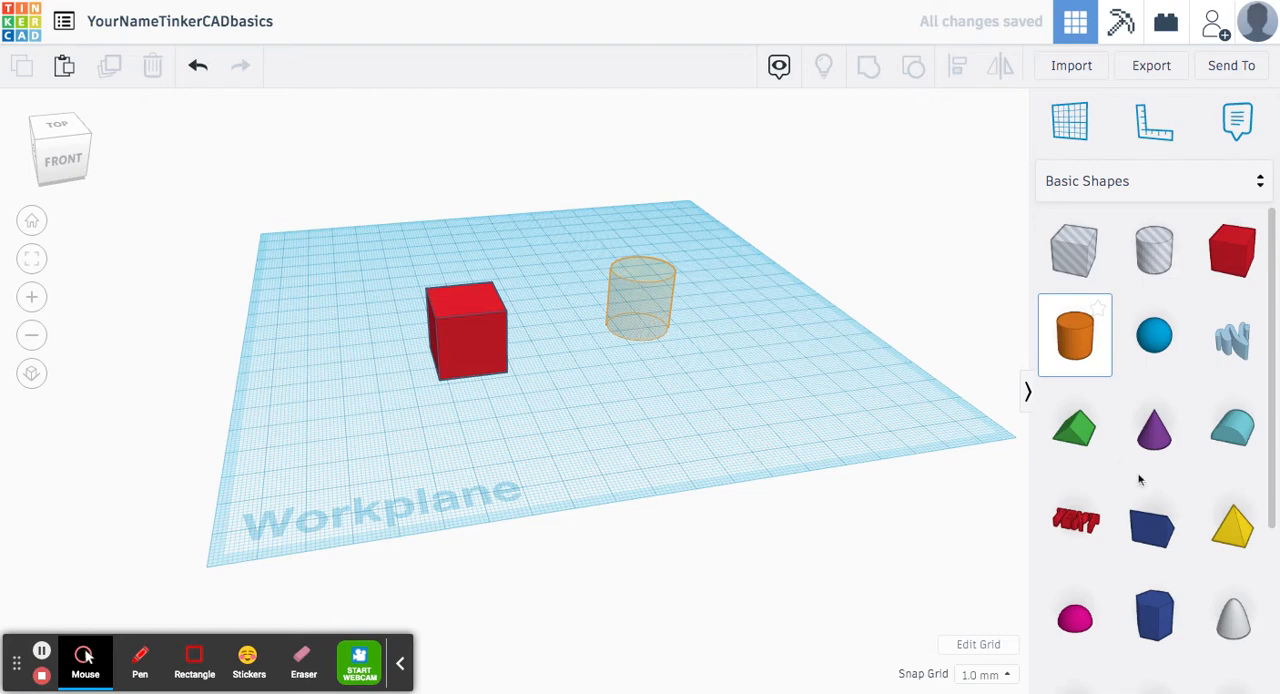
{"action": "left_click", "coordinate": [1075, 428]}
{"action": "left_click", "coordinate": [578, 412]}
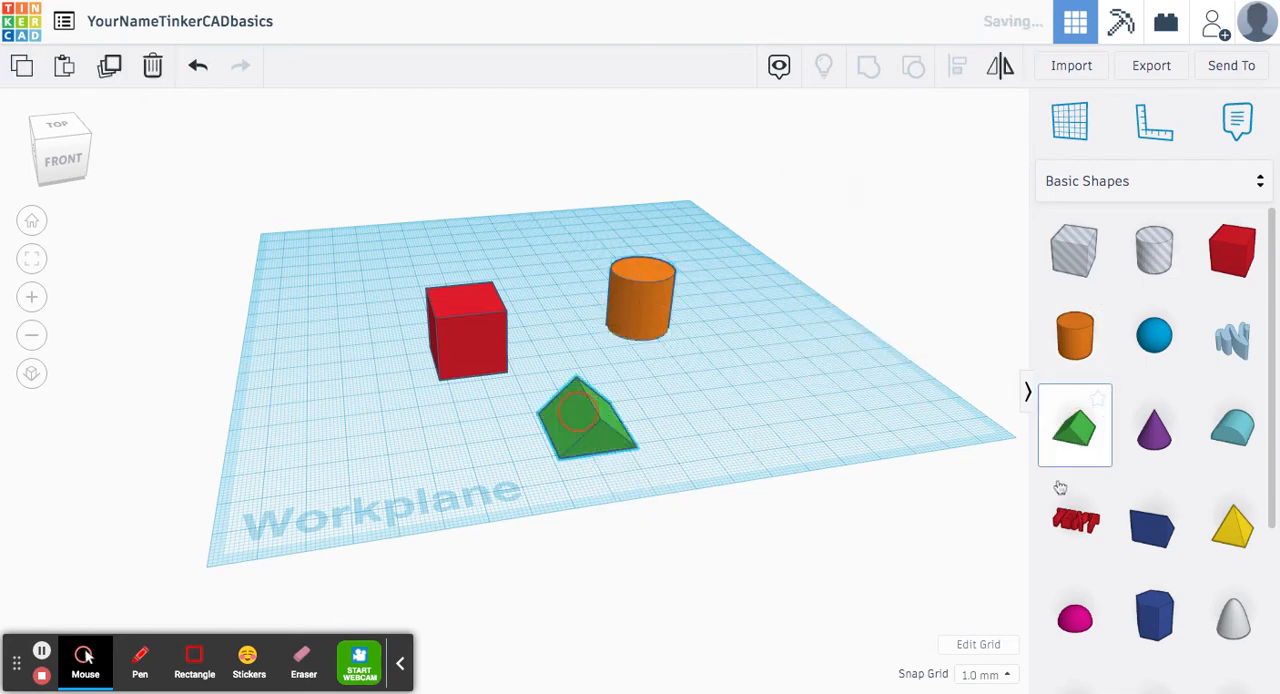
Add a cone at the workplane's front left, a round roof beside the green roof, and a second box beside the cone
{"action": "left_click", "coordinate": [1154, 438]}
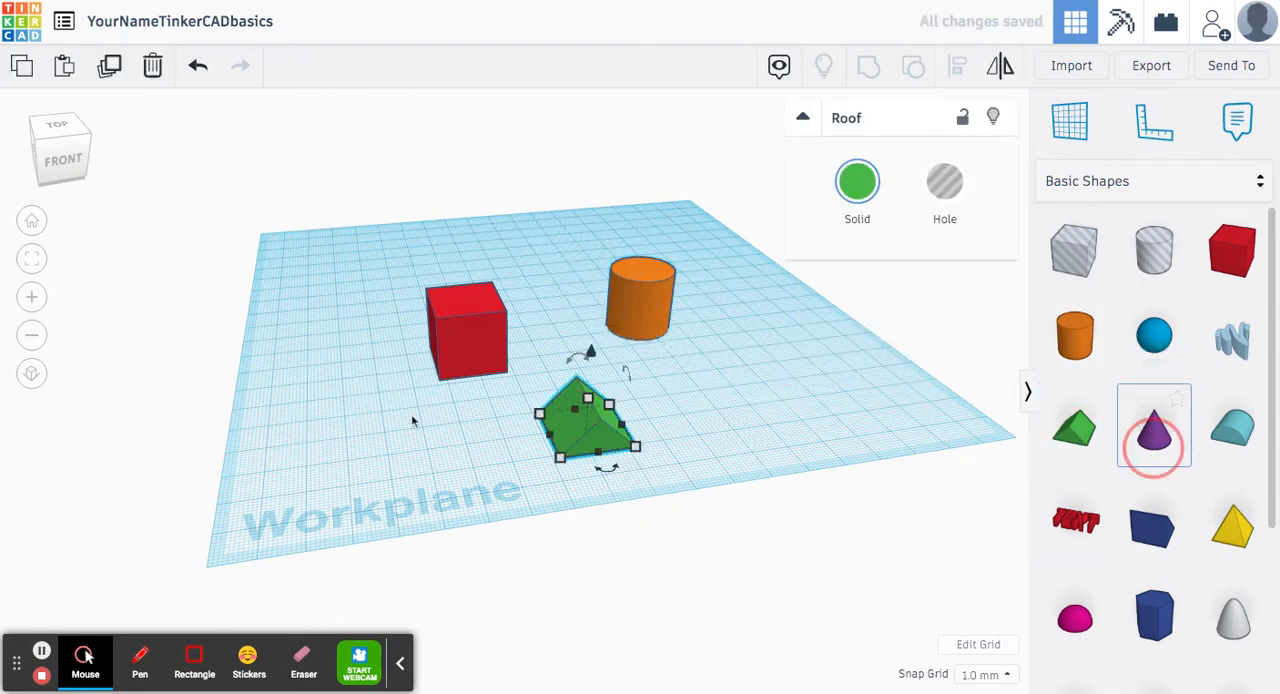
{"action": "left_click", "coordinate": [343, 432]}
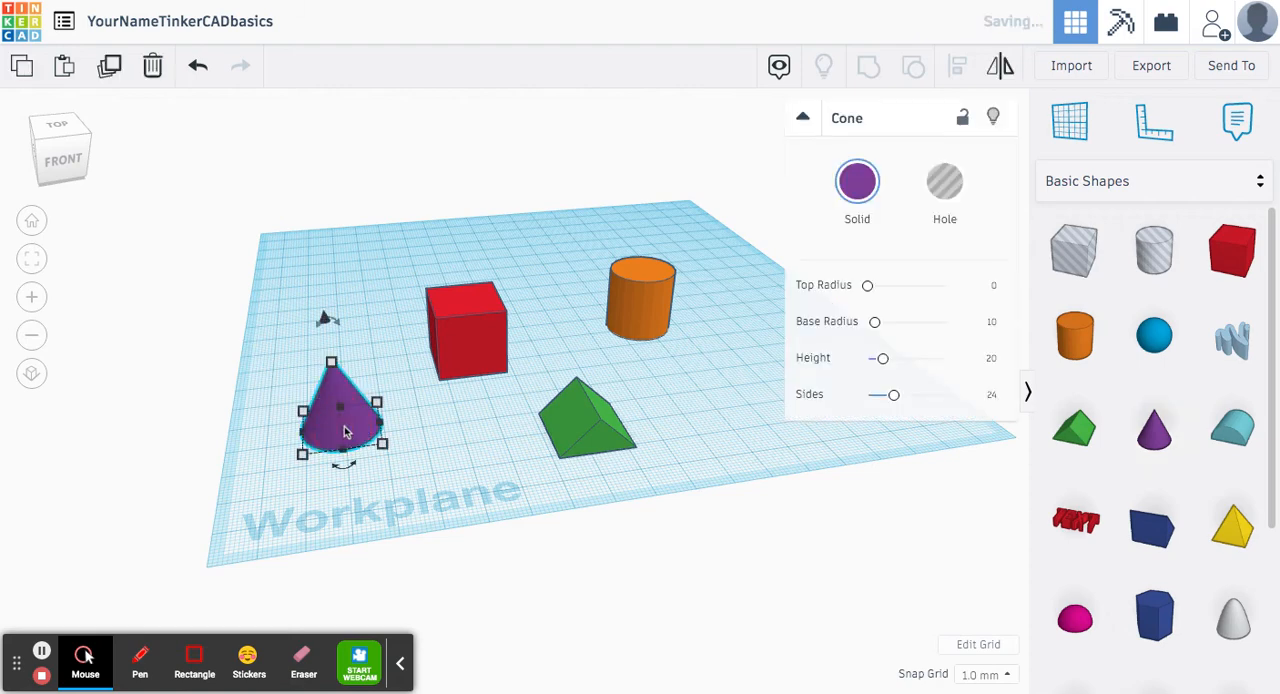
{"action": "left_click", "coordinate": [1242, 440]}
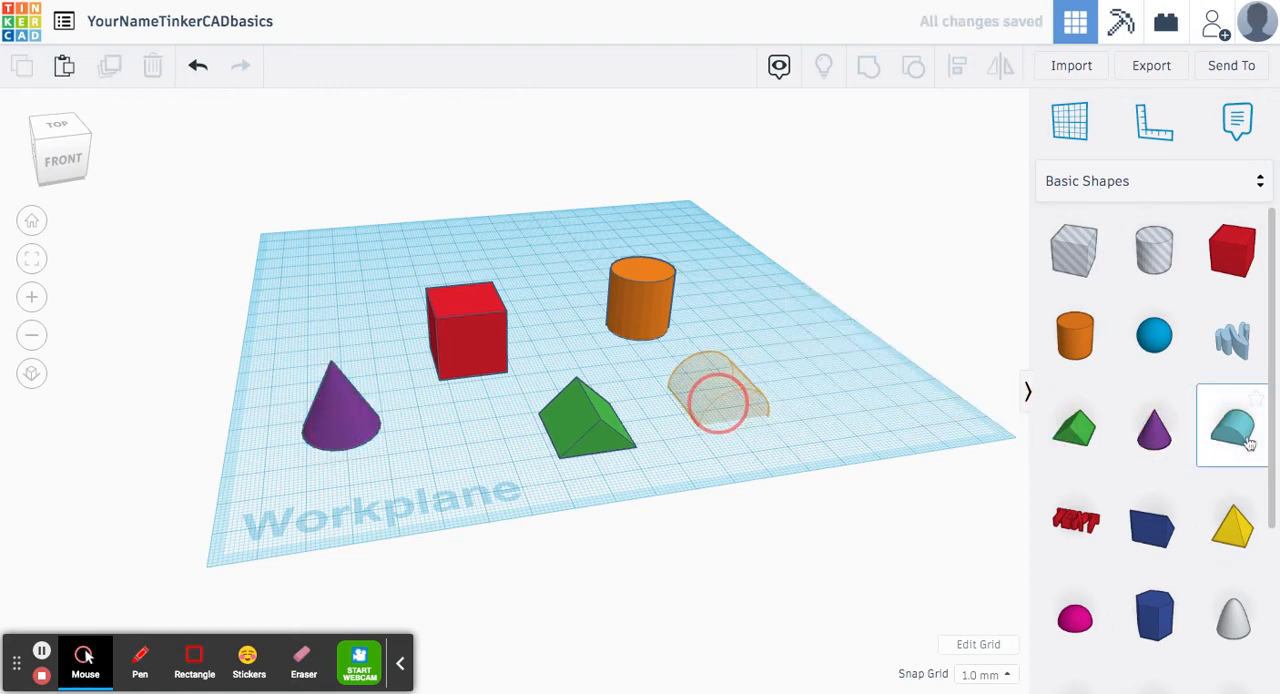
{"action": "left_click", "coordinate": [645, 395]}
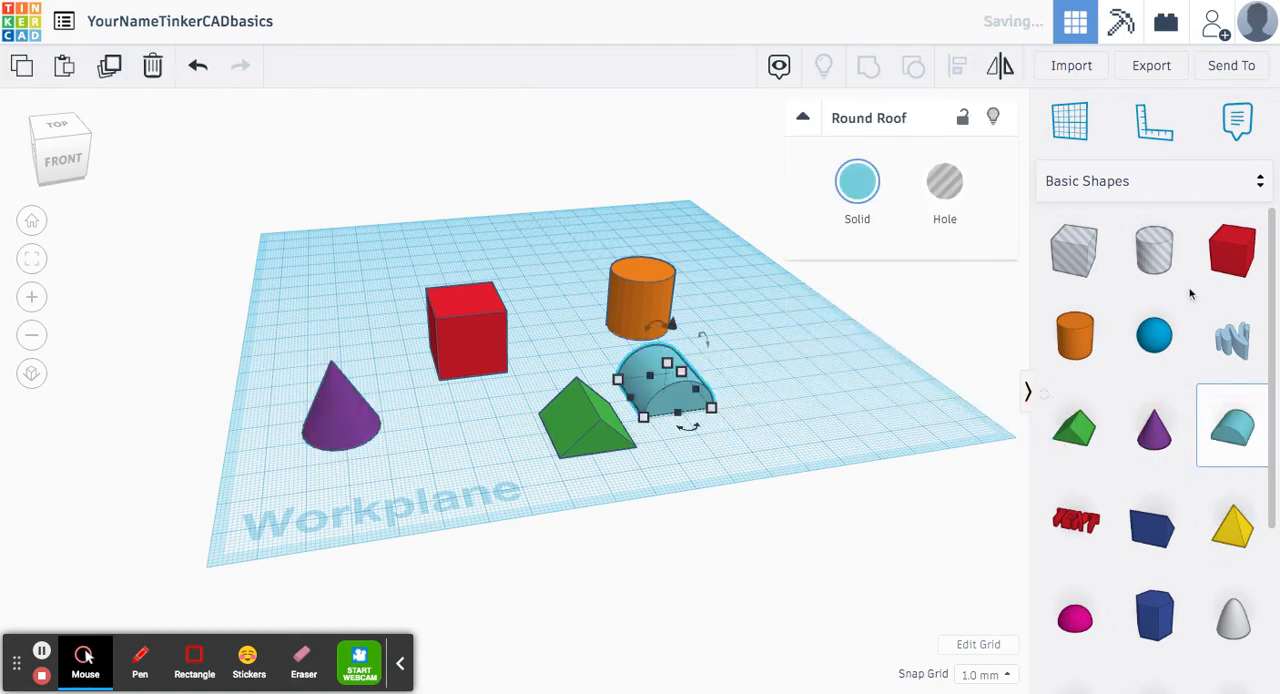
{"action": "left_click", "coordinate": [1231, 250]}
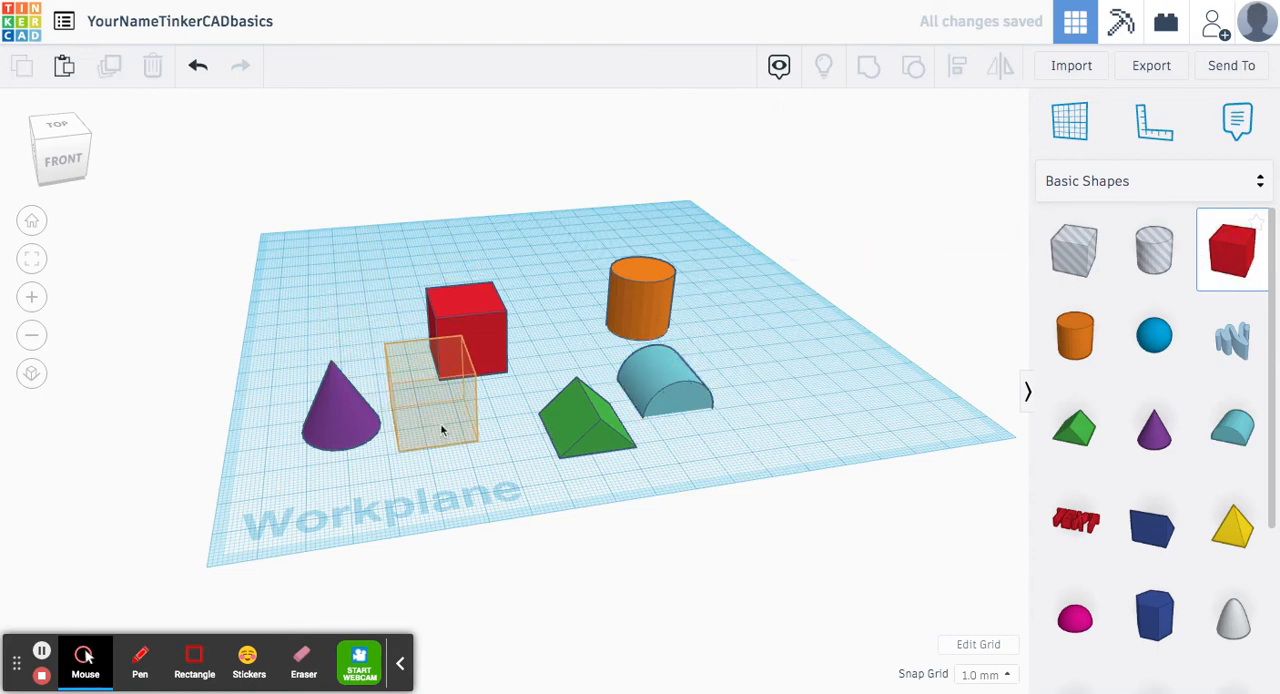
{"action": "left_click", "coordinate": [440, 425]}
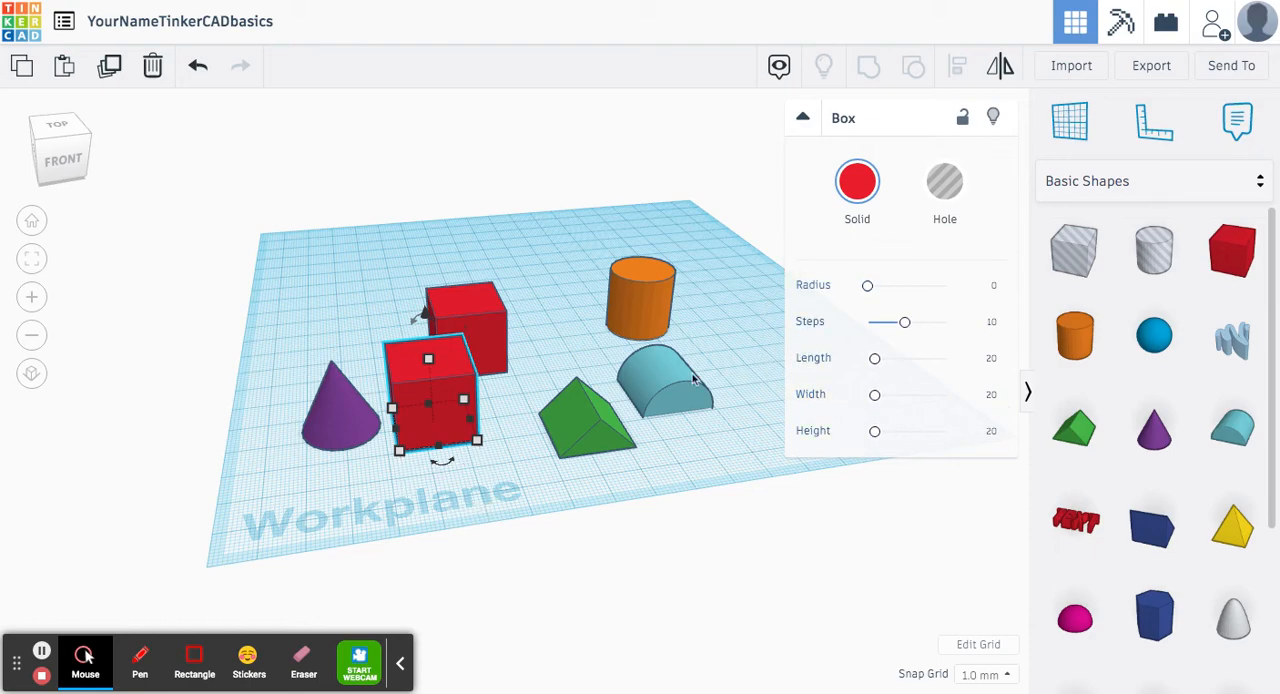
Collapse the selected box's shape properties and deselect the box
{"action": "middle_click_drag", "start_coordinate": [458, 226], "coordinate": [795, 225]}
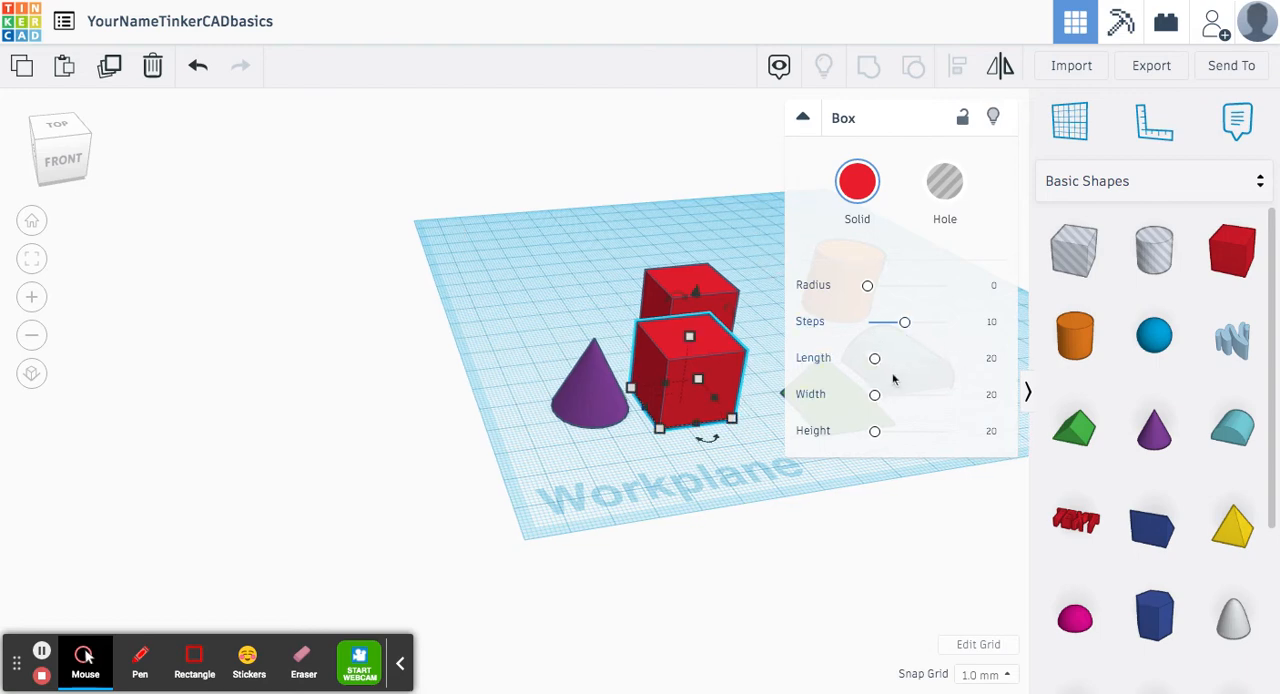
{"action": "left_click", "coordinate": [802, 118]}
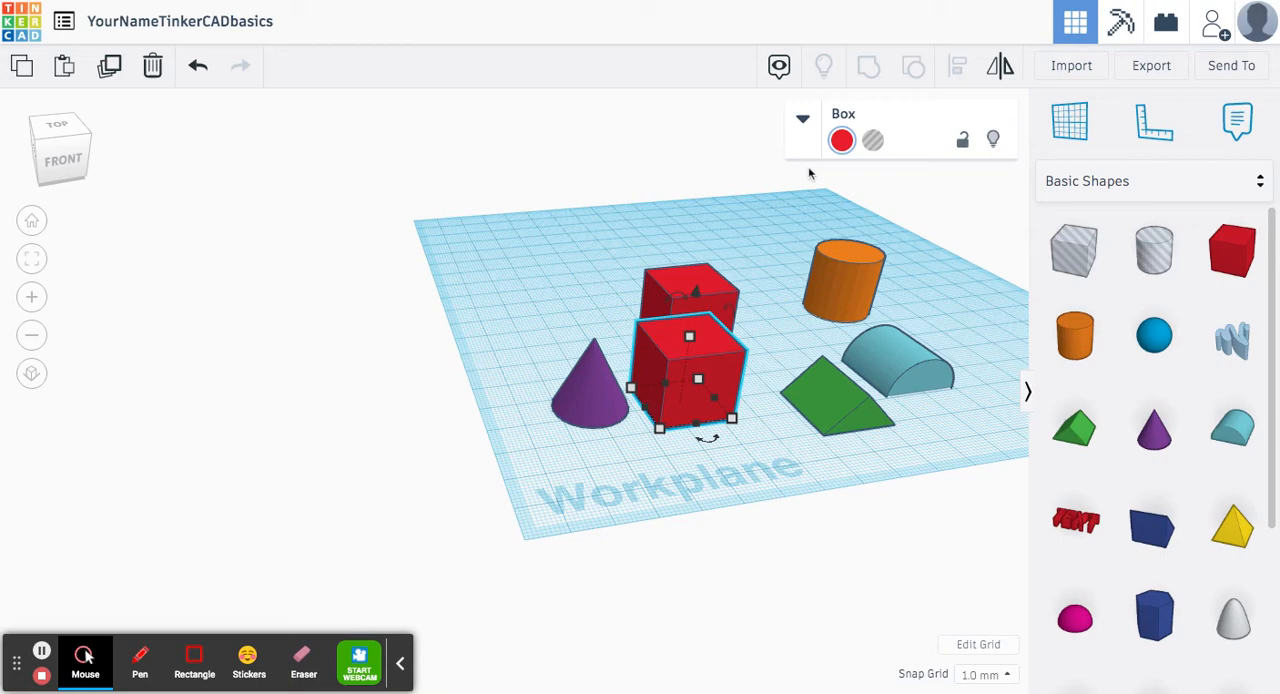
{"action": "left_click", "coordinate": [658, 206]}
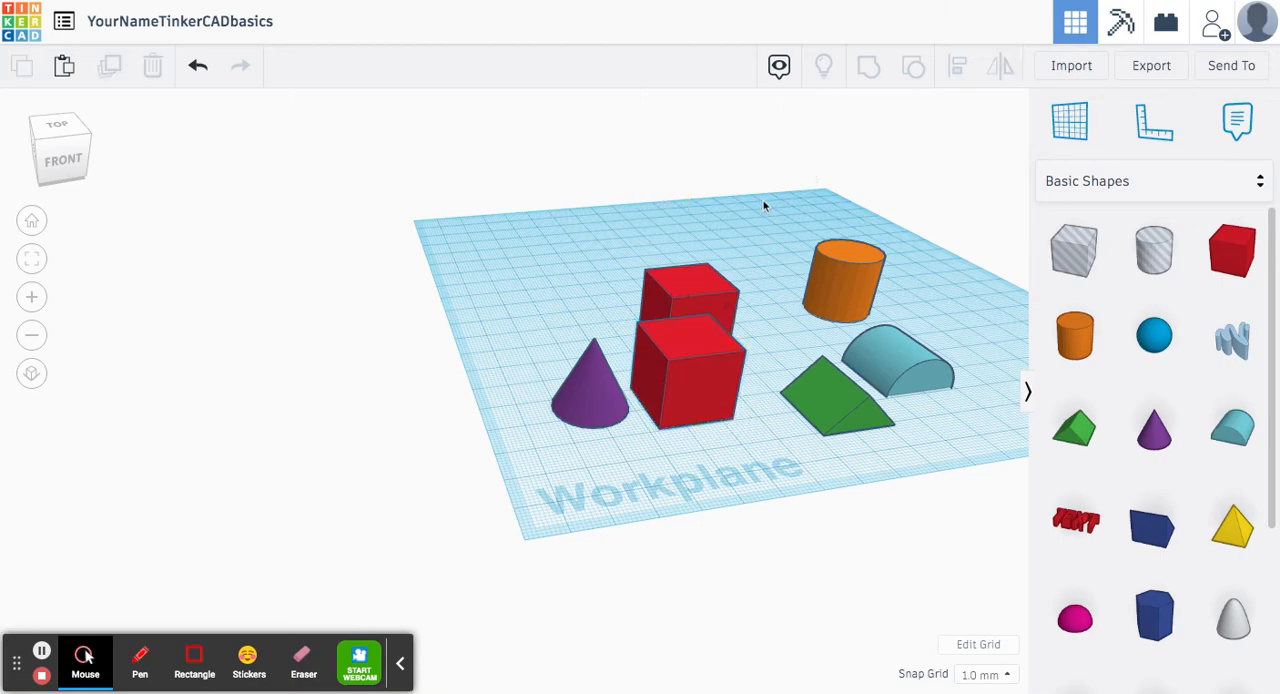
Select all six shapes on the workplane and delete them
{"action": "middle_click_drag", "start_coordinate": [763, 204], "coordinate": [509, 223]}
{"action": "left_click_drag", "start_coordinate": [326, 190], "coordinate": [923, 486]}
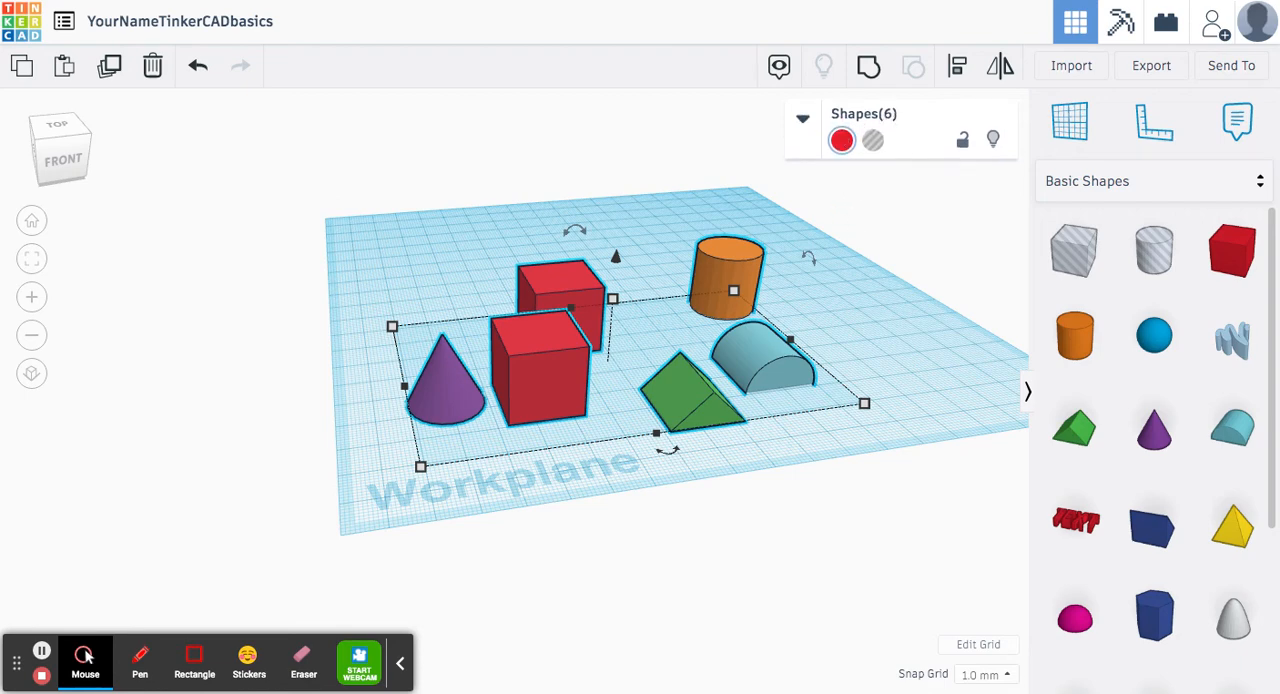
{"action": "key", "text": "Delete"}
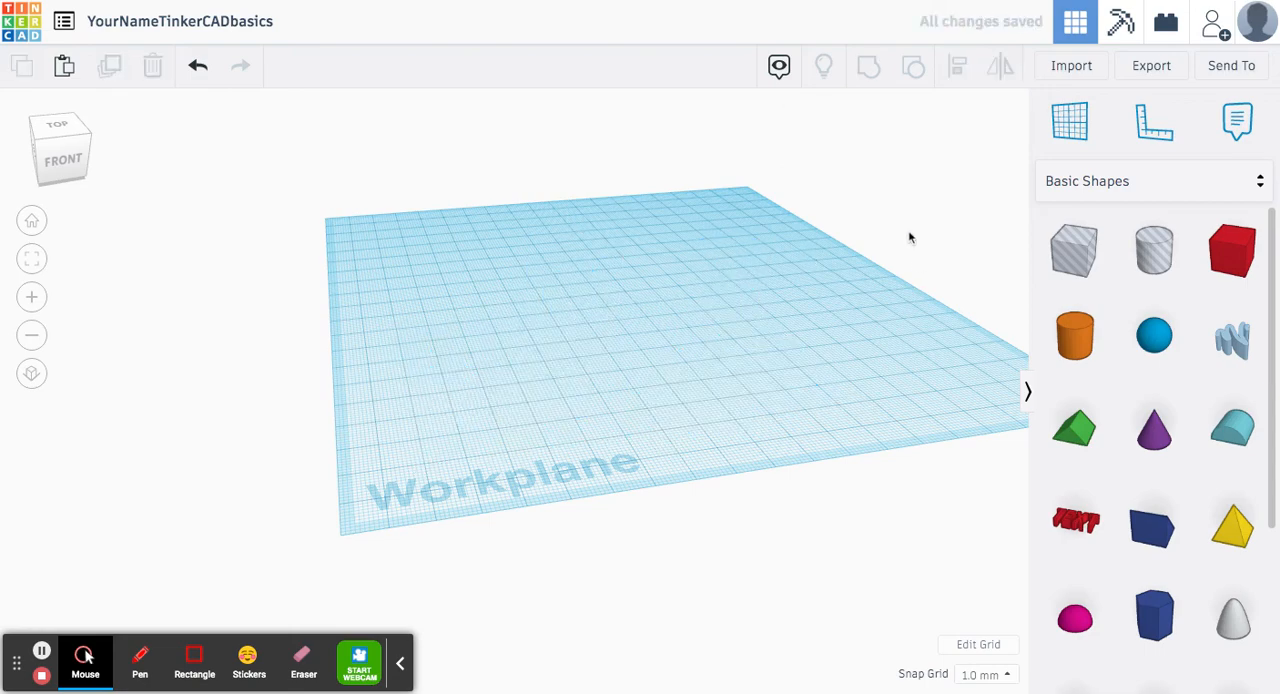
Place a single cone on the left half of the empty workplane
{"action": "right_click_drag", "start_coordinate": [713, 285], "coordinate": [585, 302]}
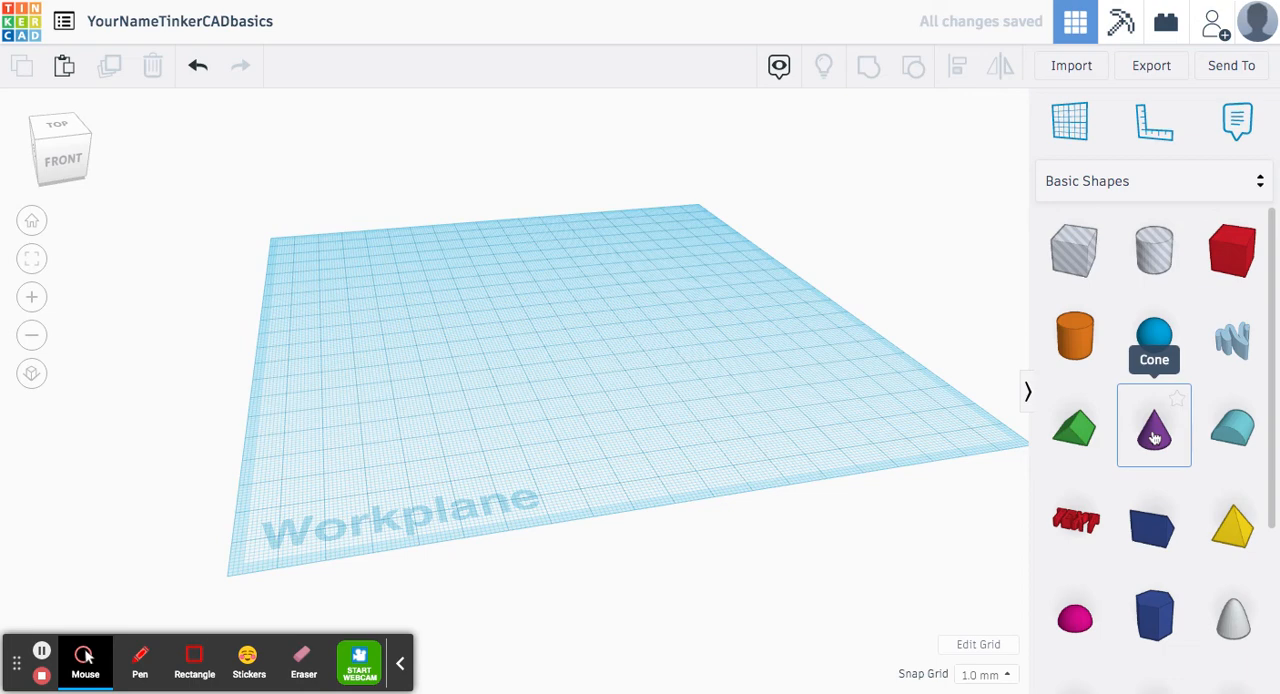
{"action": "left_click_drag", "start_coordinate": [1154, 437], "coordinate": [408, 360]}
{"action": "left_click", "coordinate": [408, 360]}
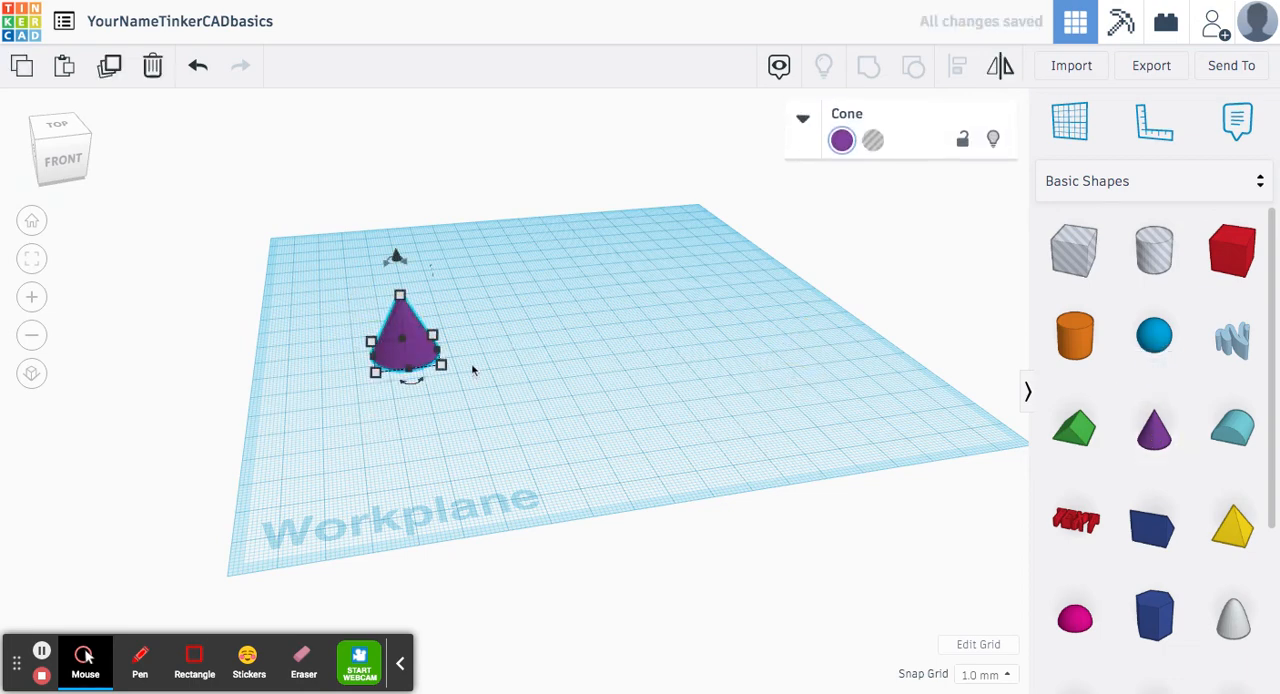
Resize the cone's base freehand from its front corner to about 18 by 28 mm, and deselect the cone
{"action": "scroll", "coordinate": [266, 300], "scroll_direction": "up", "scroll_amount": 3}
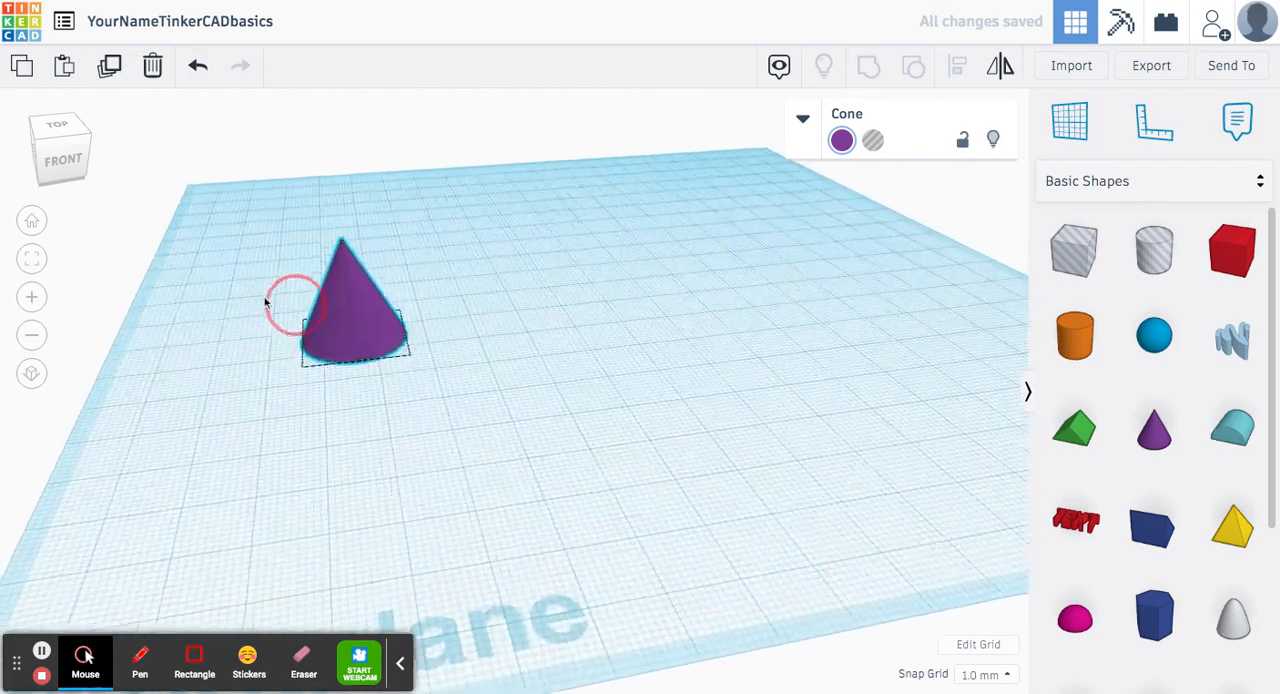
{"action": "left_click", "coordinate": [277, 244]}
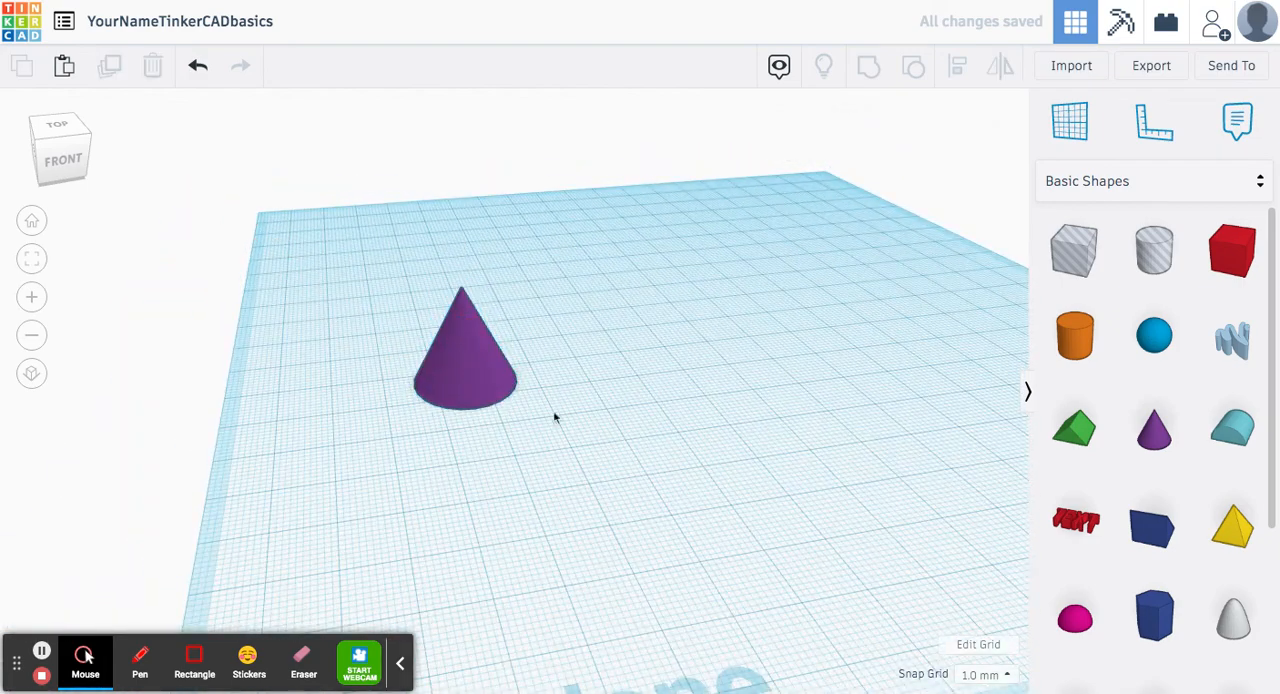
{"action": "left_click", "coordinate": [440, 375]}
{"action": "middle_click_drag", "start_coordinate": [277, 318], "coordinate": [360, 318]}
{"action": "scroll", "coordinate": [379, 324], "scroll_direction": "up", "scroll_amount": 3}
{"action": "scroll", "coordinate": [379, 328], "scroll_direction": "up", "scroll_amount": 2}
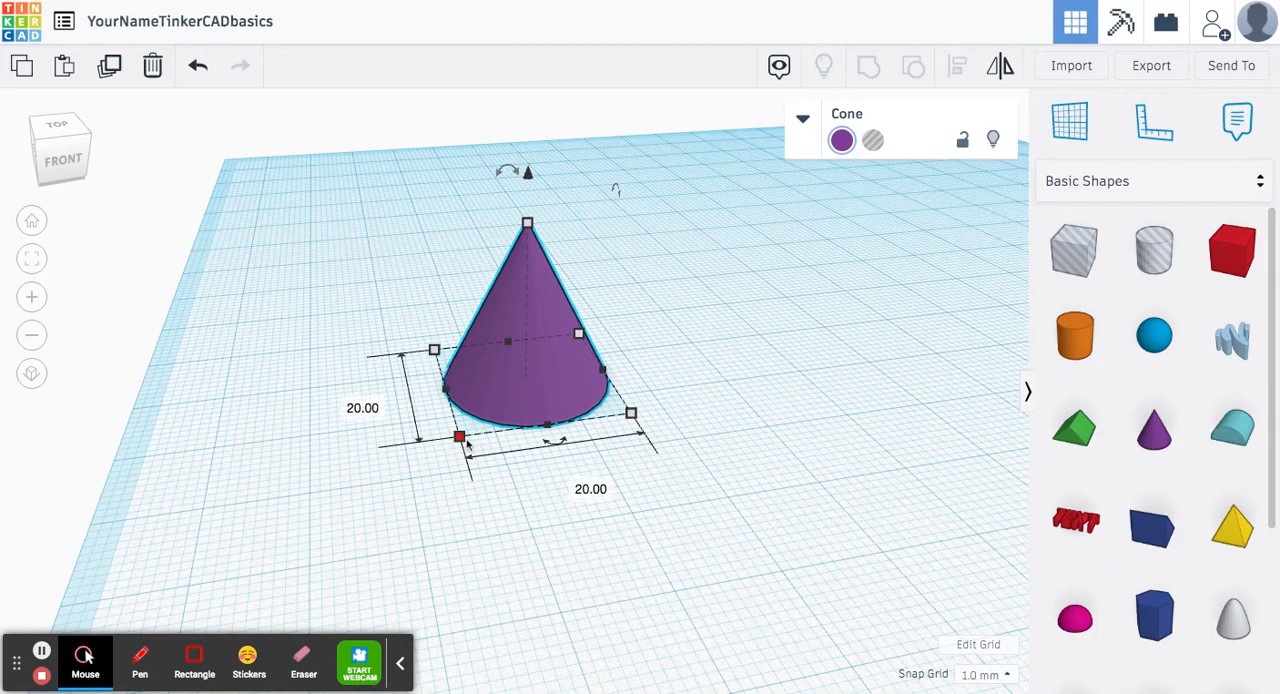
{"action": "left_click_drag", "start_coordinate": [459, 437], "coordinate": [499, 481]}
{"action": "left_click", "coordinate": [869, 426]}
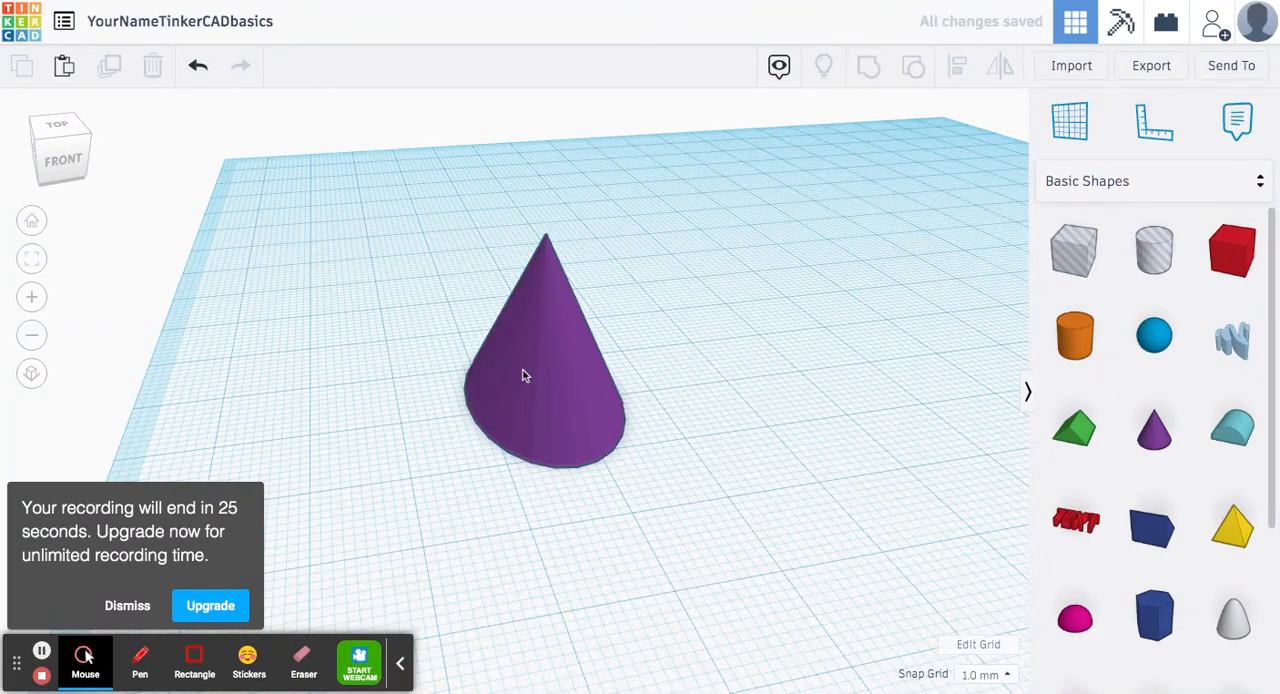
Select the cone and set its base length, front to back, to 50 mm
{"action": "left_click", "coordinate": [612, 438]}
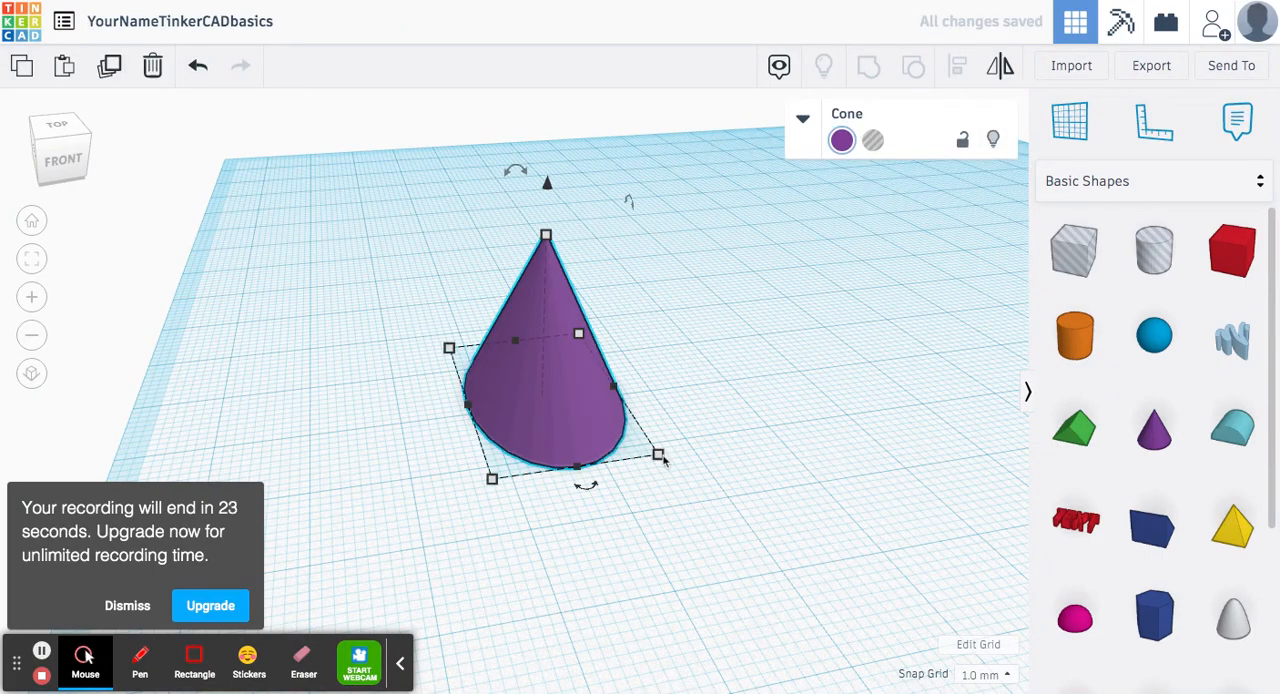
{"action": "mouse_move", "coordinate": [664, 457]}
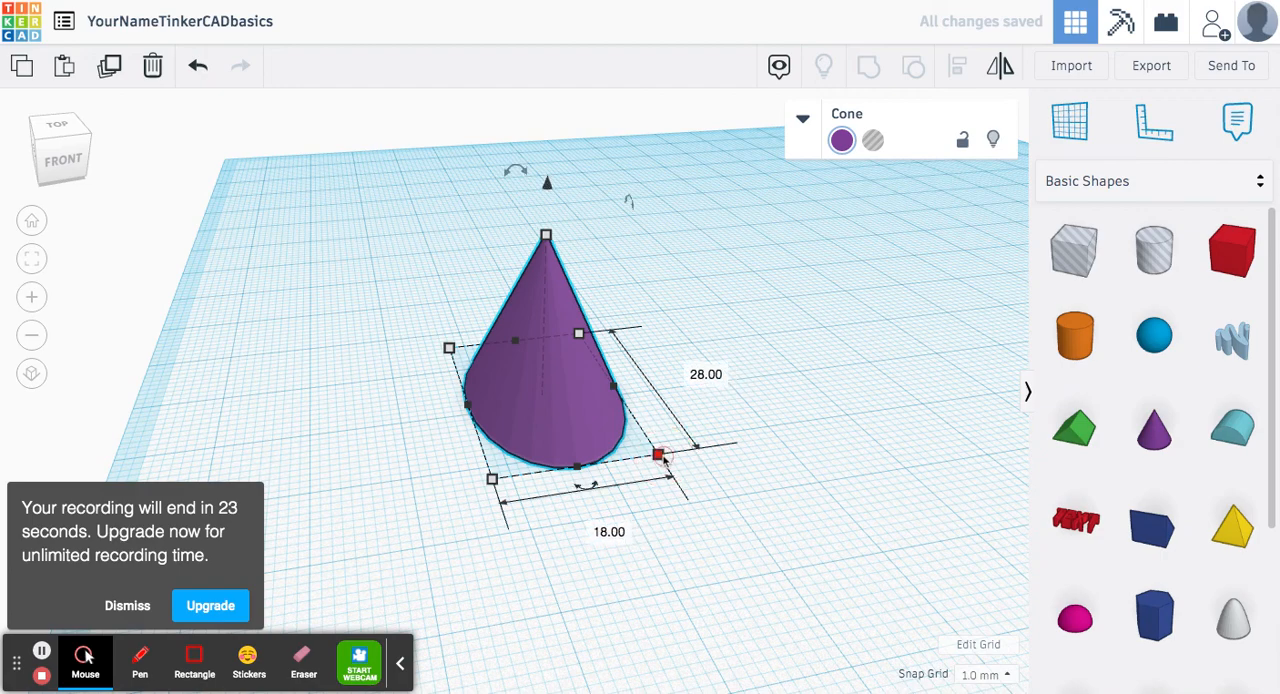
{"action": "left_click", "coordinate": [707, 374]}
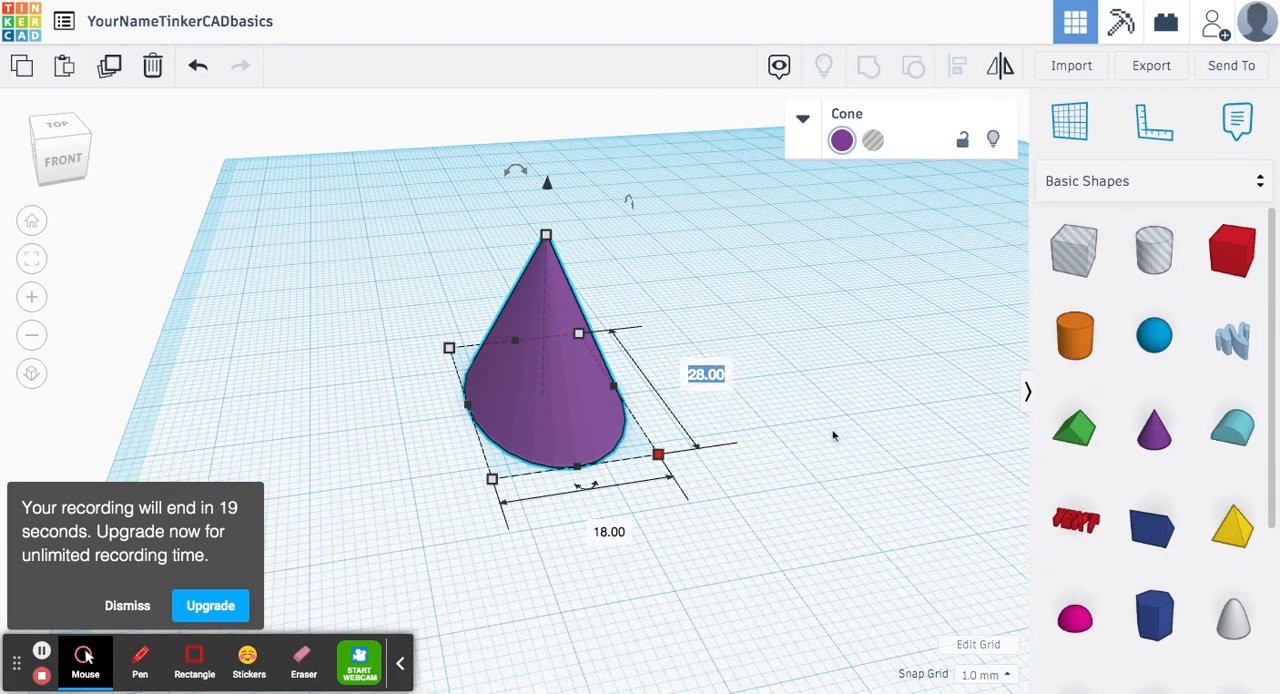
{"action": "type", "text": "5"}
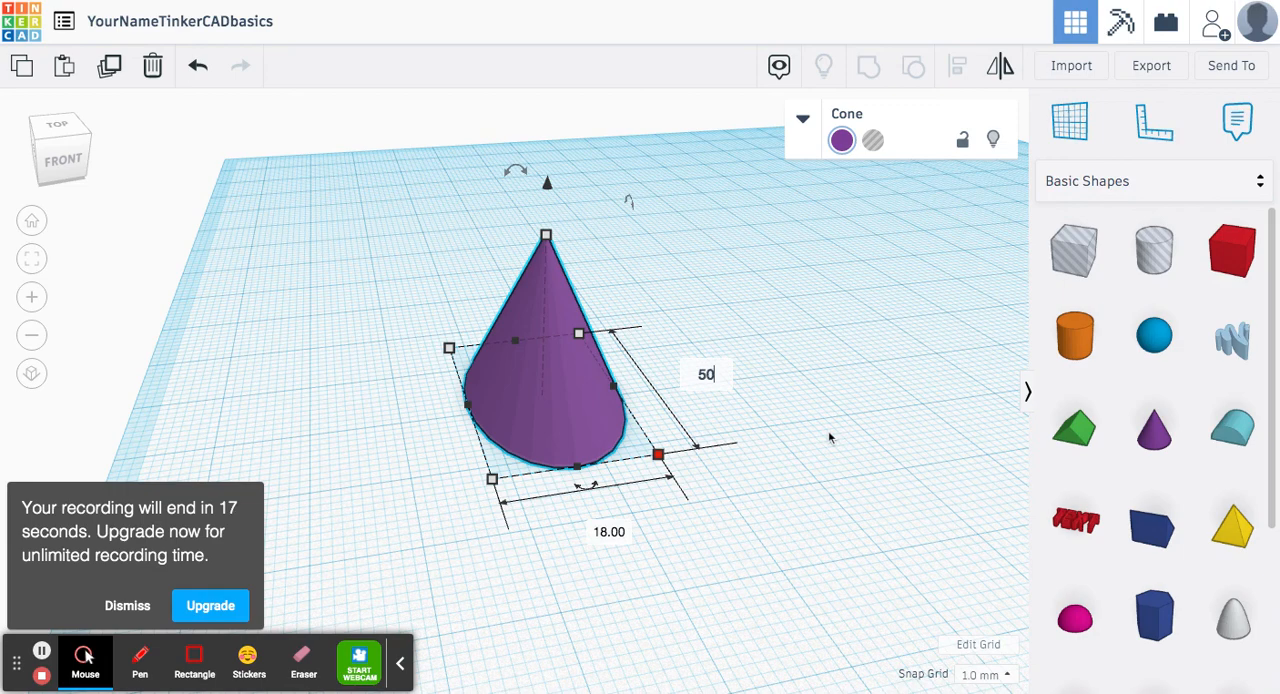
{"action": "type", "text": "0"}
{"action": "key", "text": "Return"}
Set the cone's base width along its front edge to 50 mm
{"action": "left_click_drag", "start_coordinate": [617, 523], "coordinate": [600, 385]}
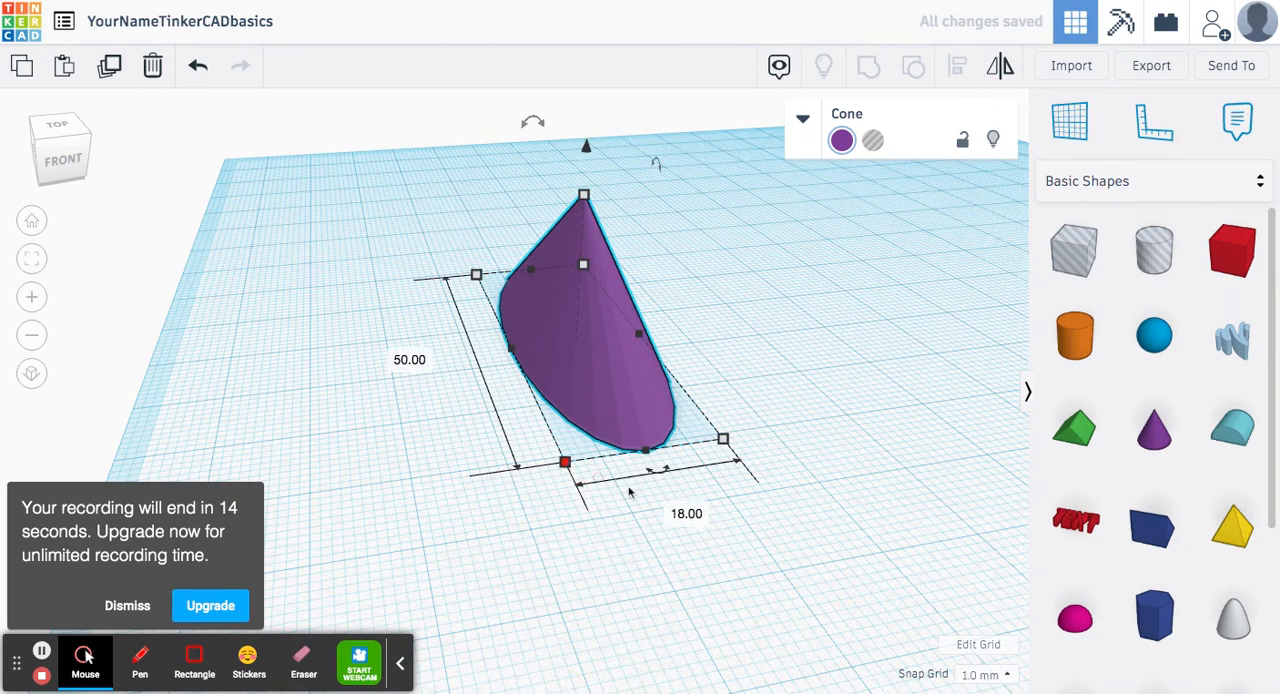
{"action": "left_click", "coordinate": [686, 513]}
{"action": "type", "text": "50"}
{"action": "key", "text": "Return"}
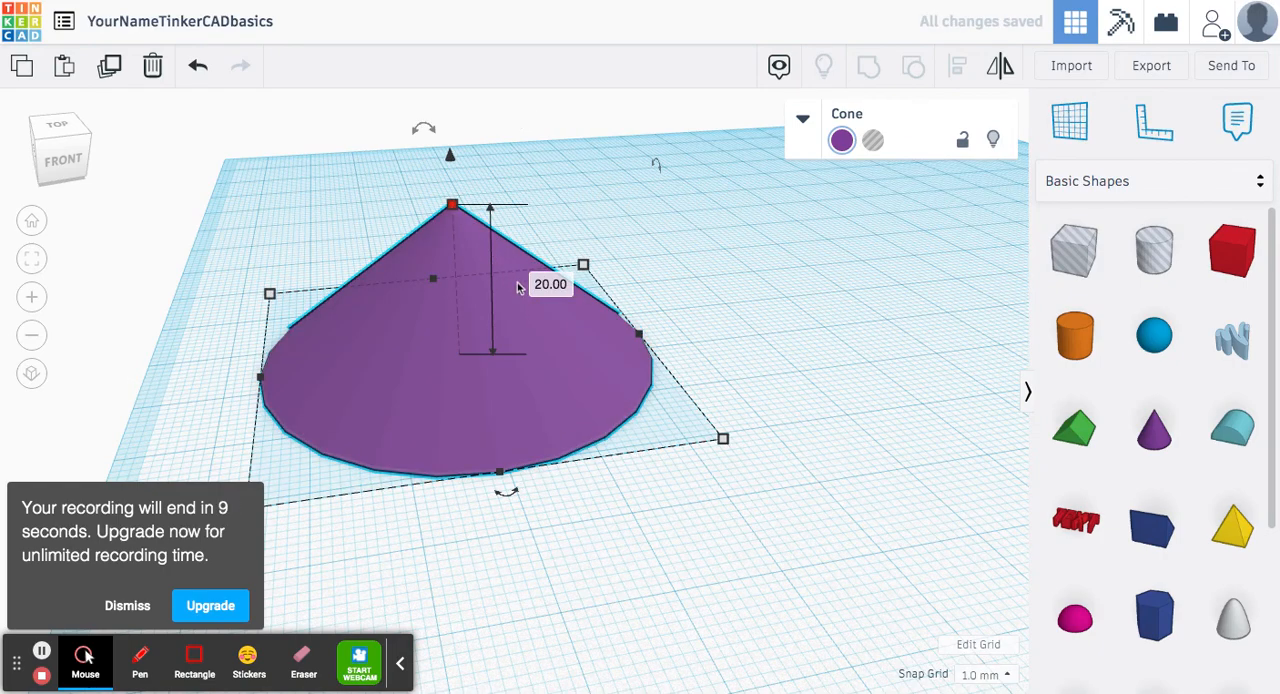
Set the cone's height to 50 mm and deselect it, keeping the whole cone in view
{"action": "left_click", "coordinate": [550, 285]}
{"action": "type", "text": "5"}
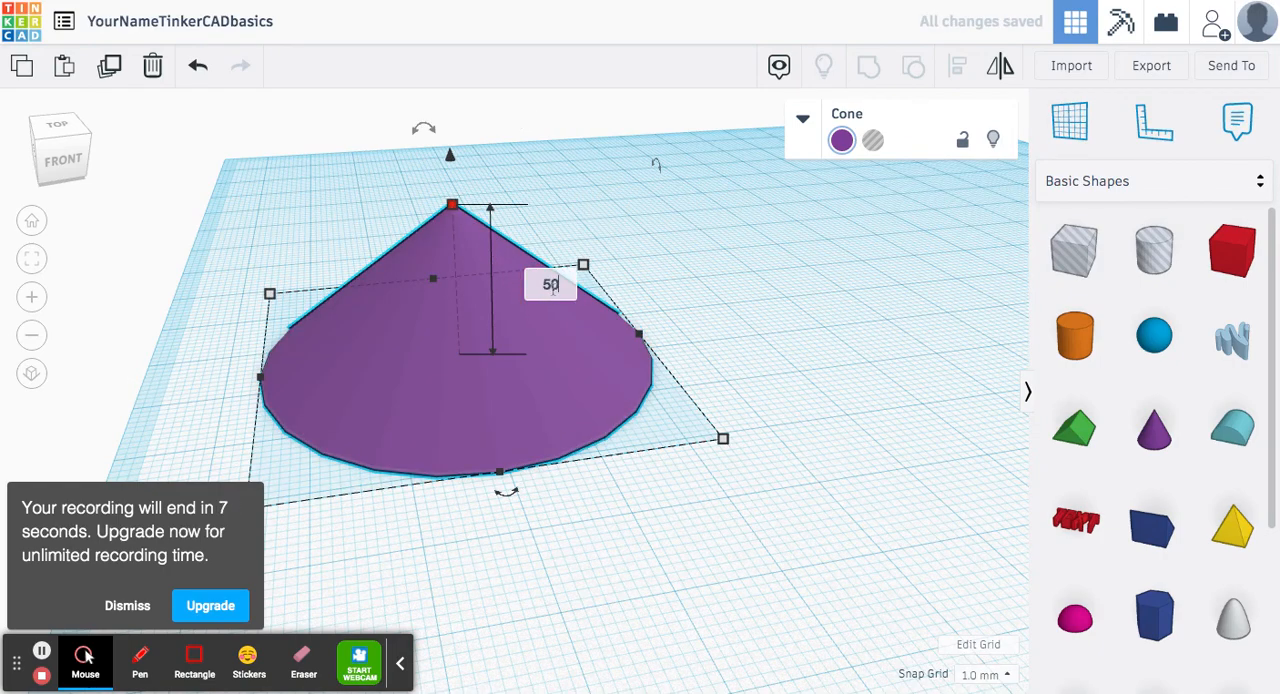
{"action": "type", "text": "0"}
{"action": "key", "text": "Return"}
{"action": "left_click", "coordinate": [768, 335]}
{"action": "scroll", "coordinate": [768, 335], "scroll_direction": "down", "scroll_amount": 4}
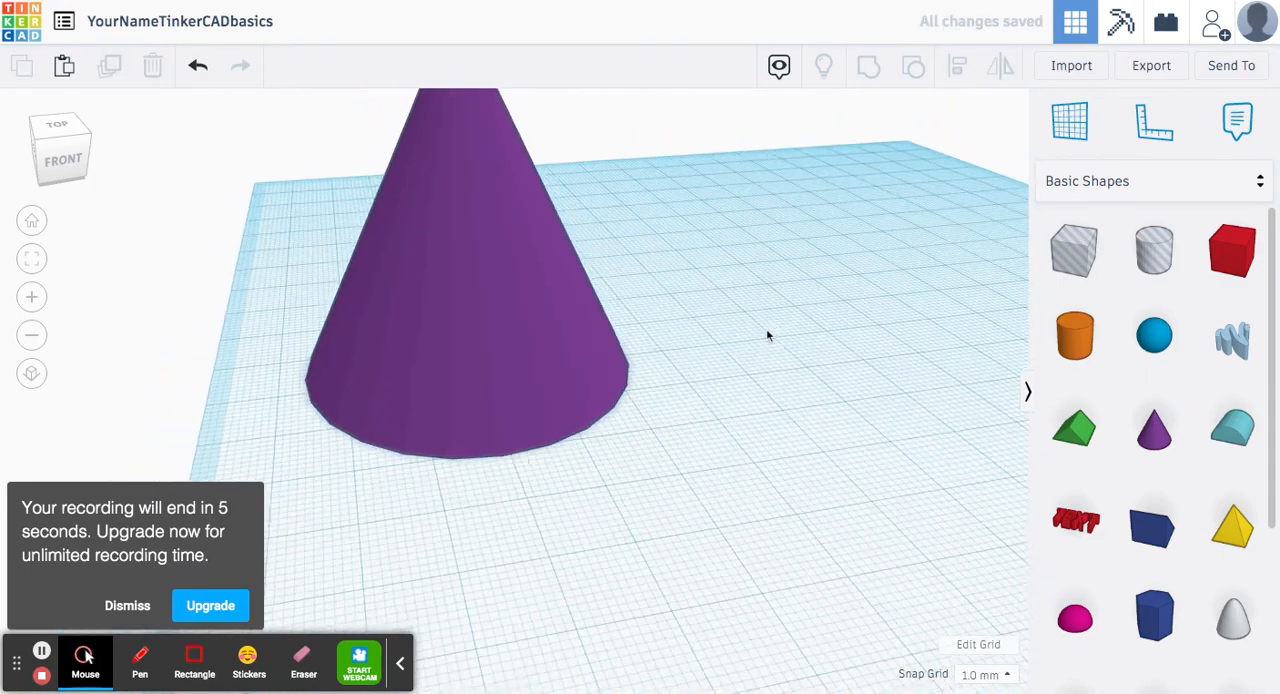
{"action": "middle_click_drag", "start_coordinate": [768, 335], "coordinate": [794, 390]}
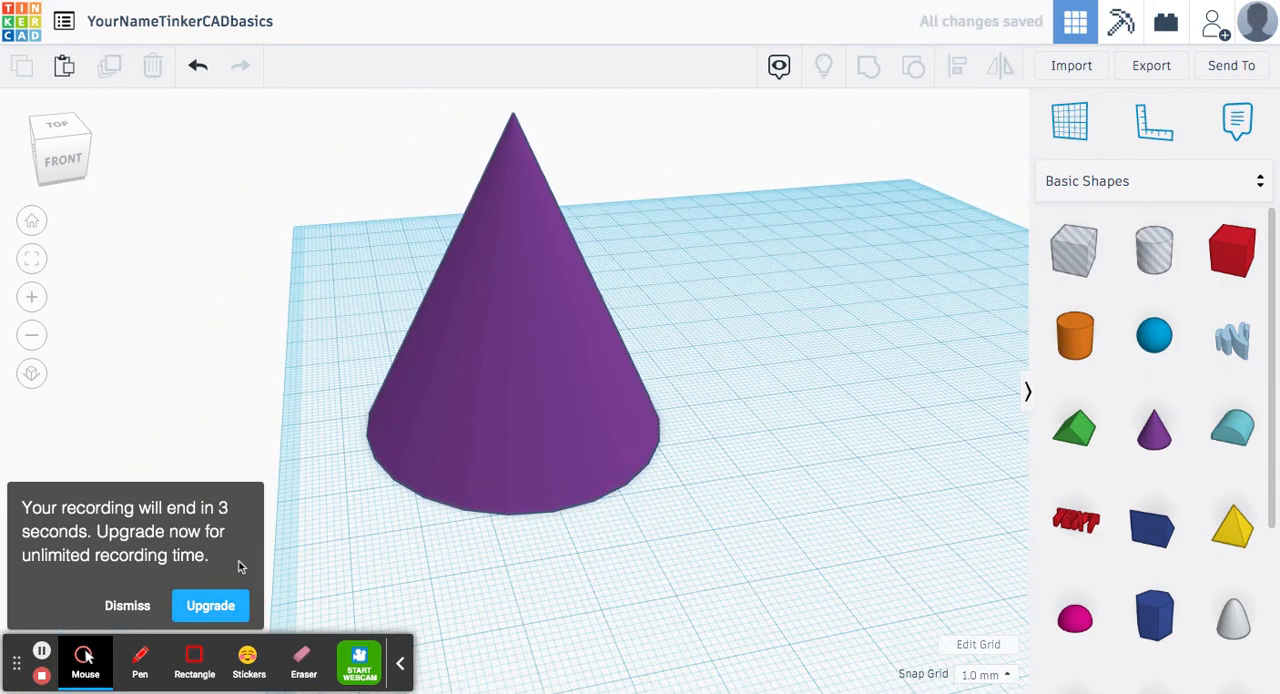